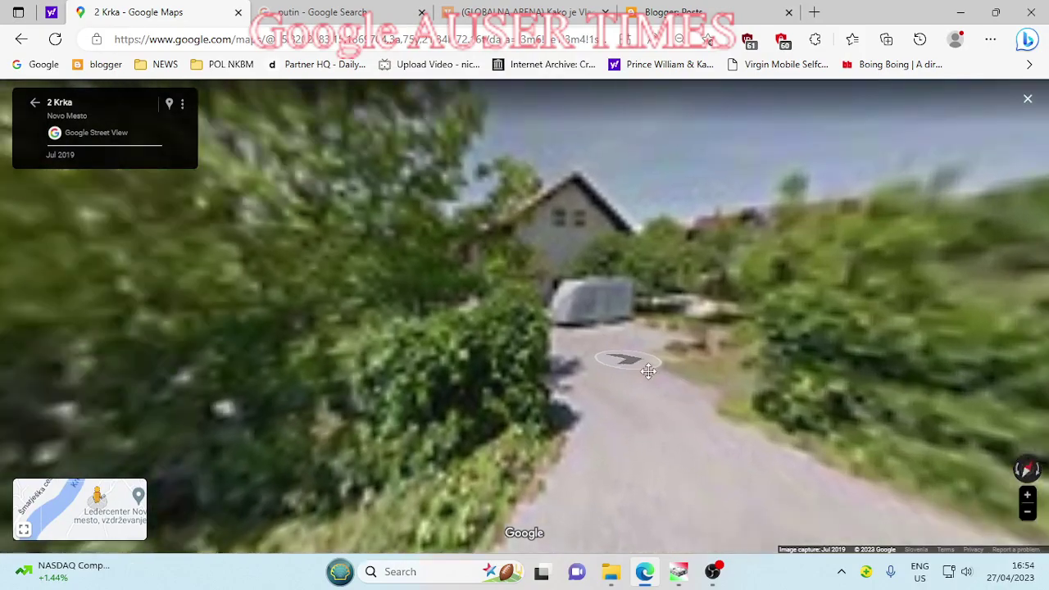
# Examine the Krka road in Novo Mesto by moving forward along it in Street View and looking at the roadside houses
pyautogui.click(734, 365)
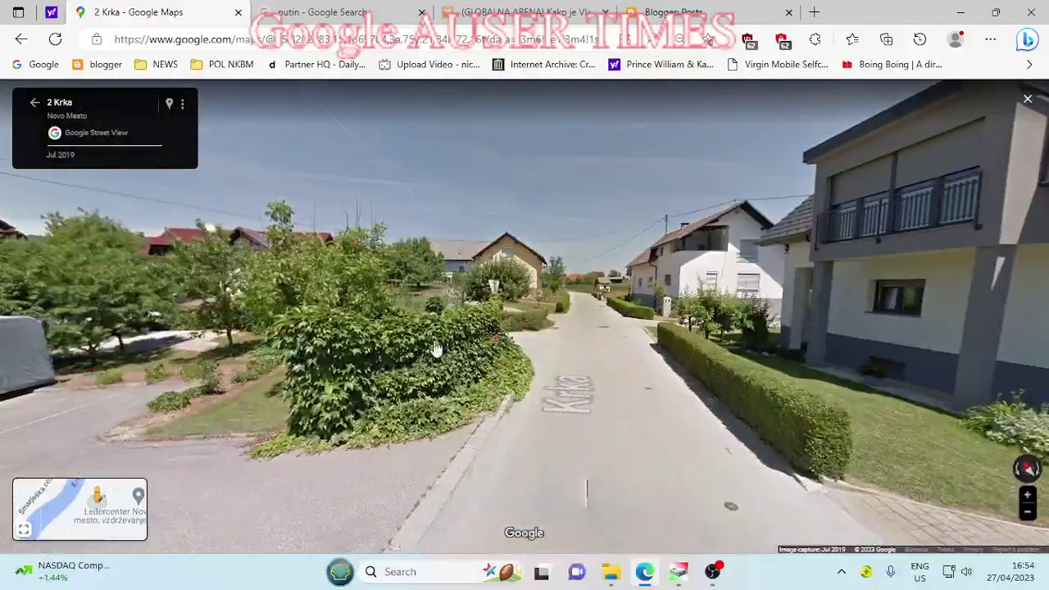
pyautogui.click(461, 342)
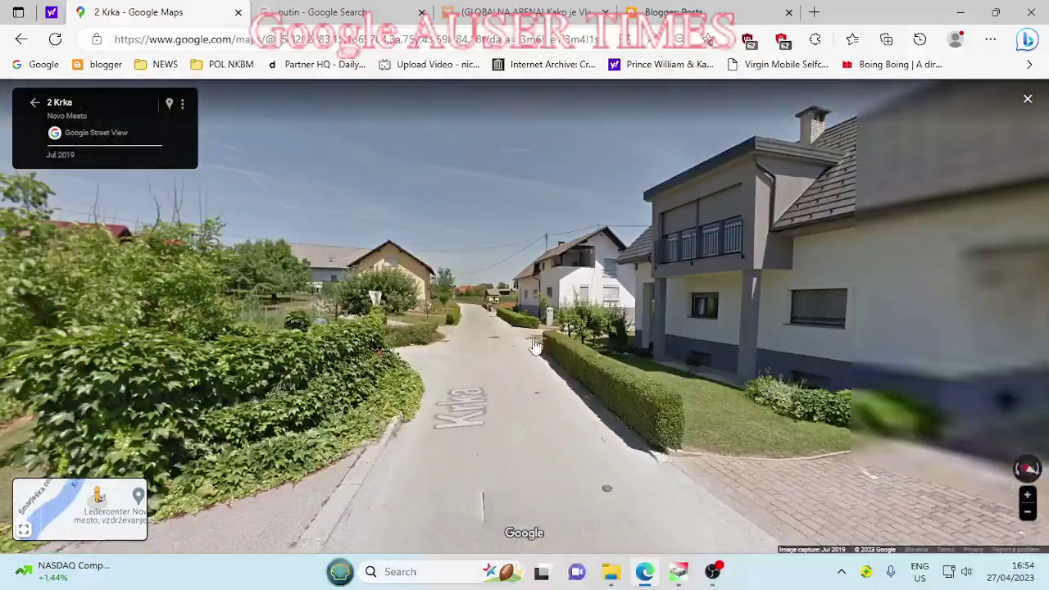
pyautogui.click(474, 332)
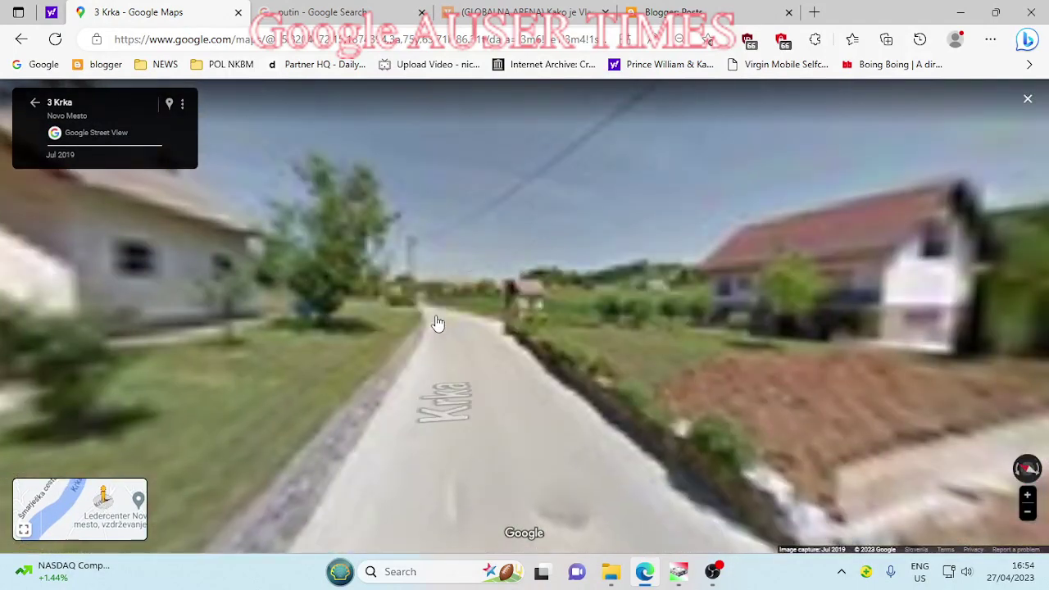
pyautogui.click(437, 324)
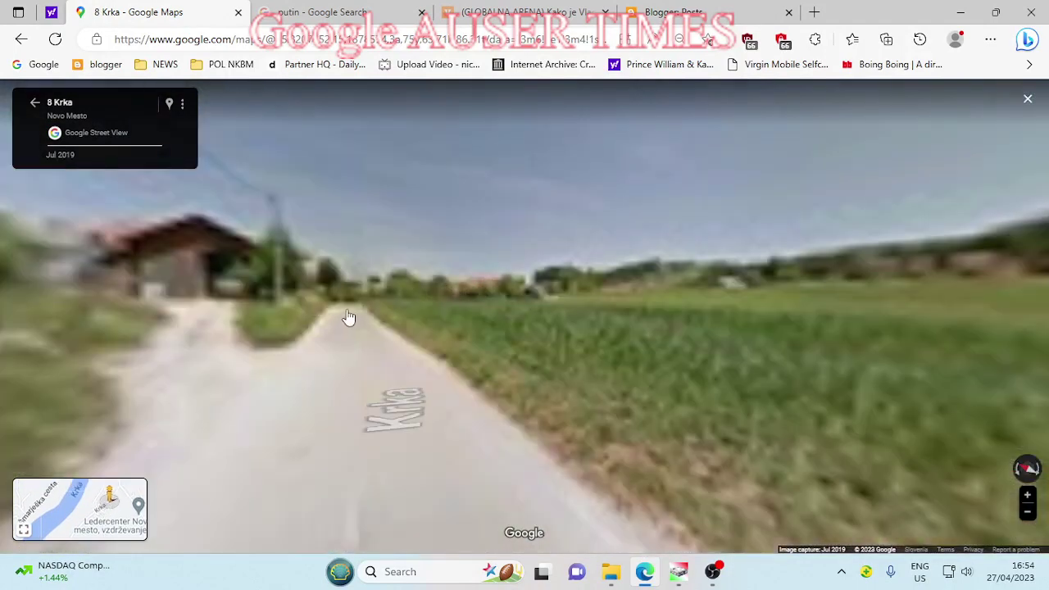
pyautogui.click(348, 317)
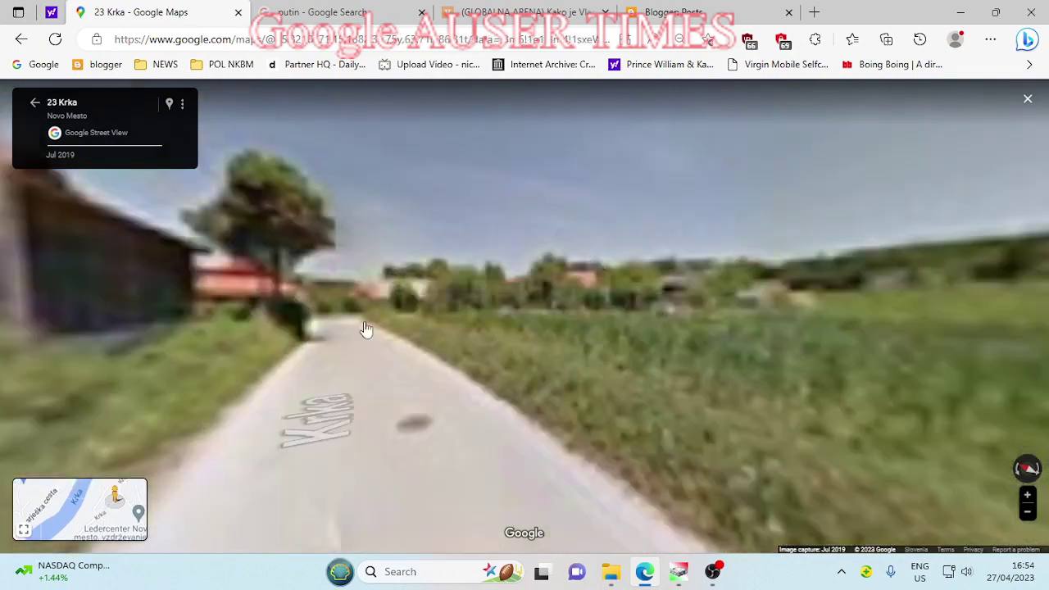
pyautogui.click(361, 330)
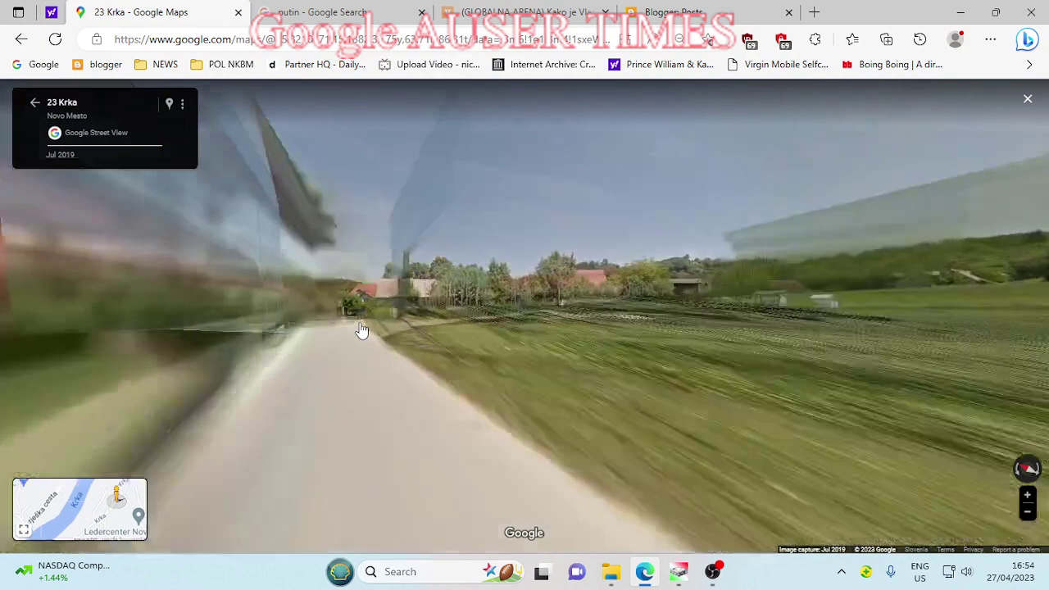
pyautogui.moveTo(628, 352); pyautogui.dragTo(492, 351)
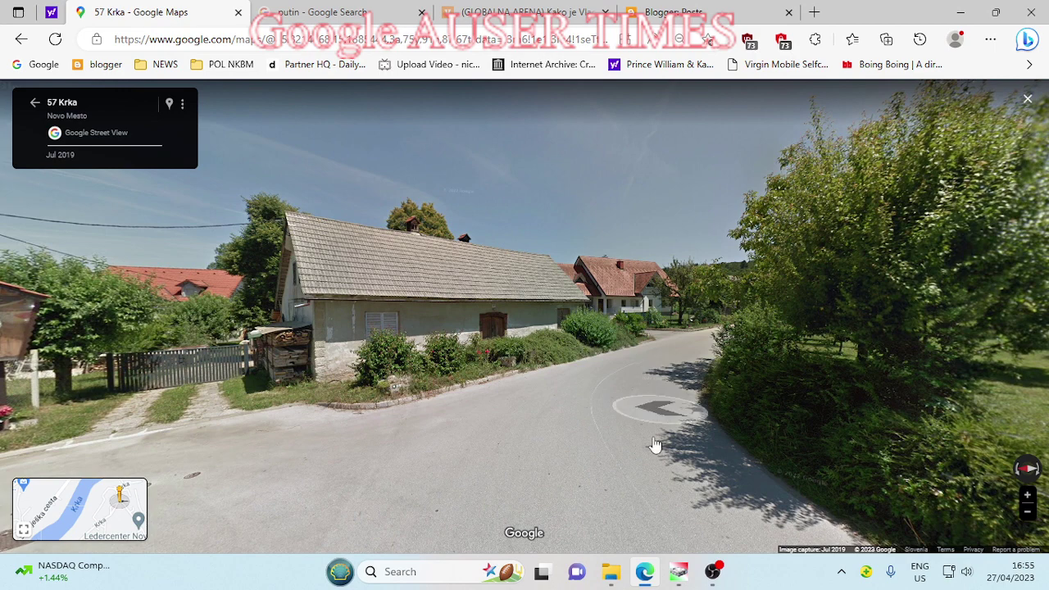
# Switch to the File Explorer folder "Apr 5th 2023 broken wiko z60" and add the Size column to its file list
pyautogui.click(611, 572)
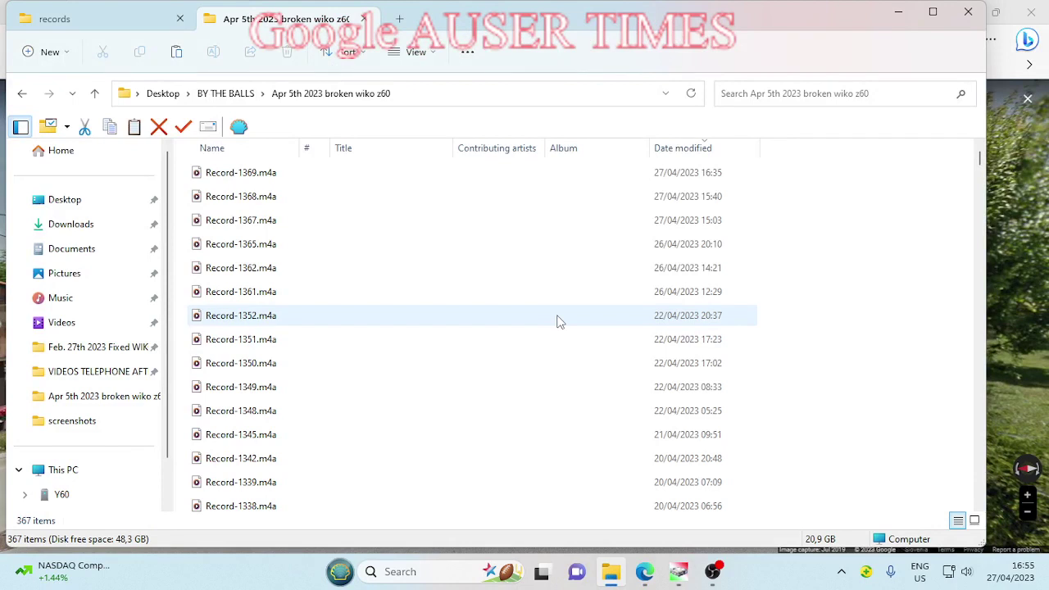
pyautogui.rightClick(180, 199)
pyautogui.moveTo(351, 272)
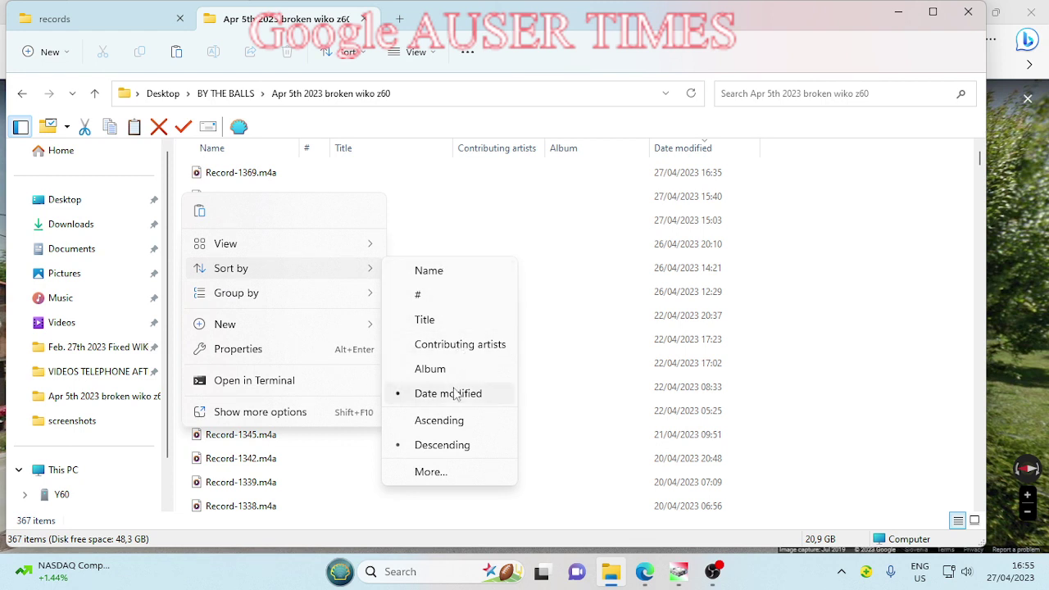
pyautogui.click(440, 470)
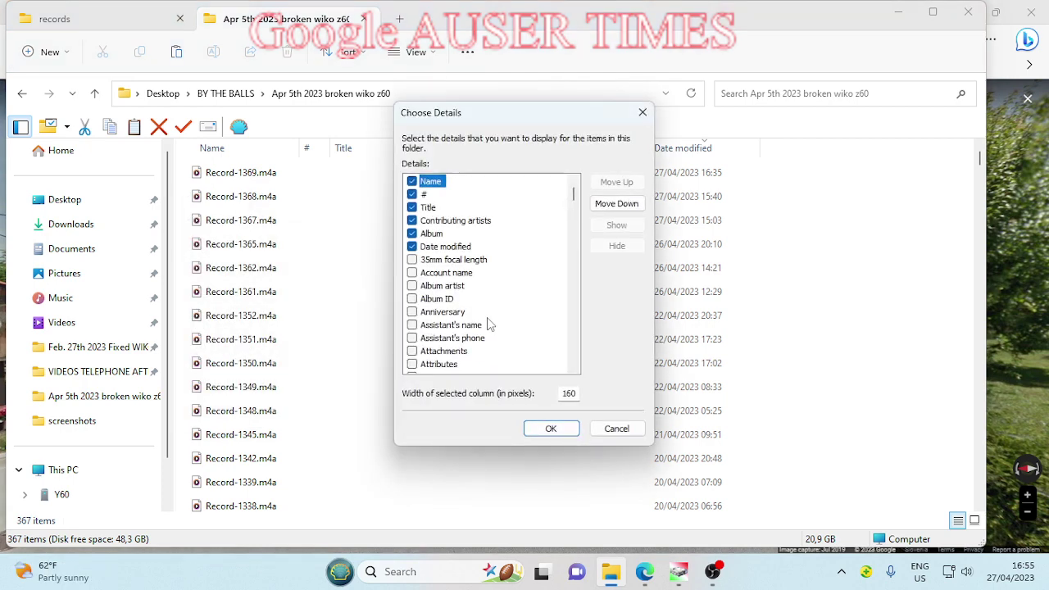
pyautogui.press('s')
pyautogui.press('s')
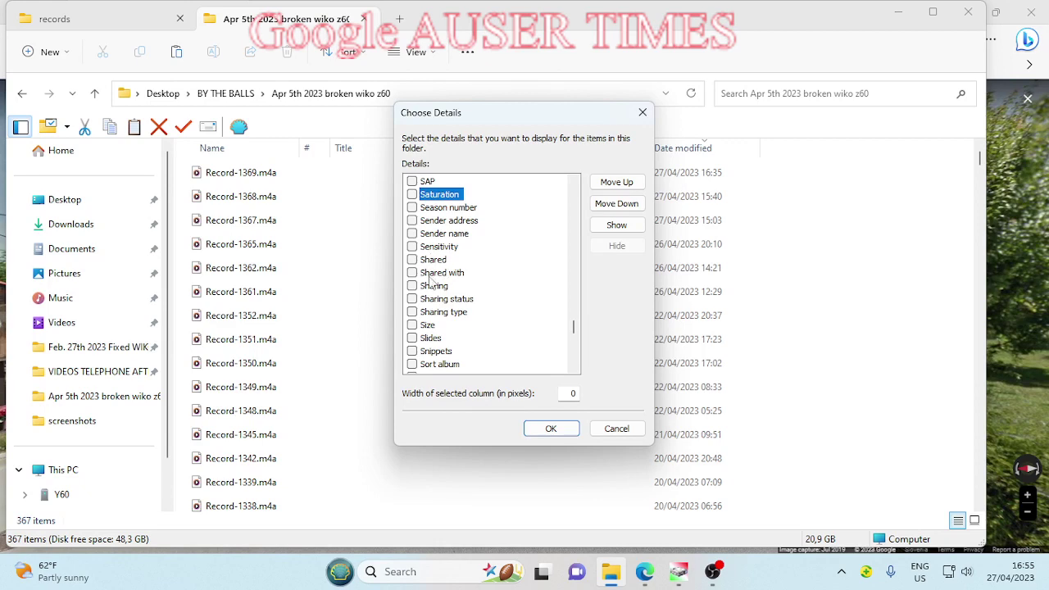
pyautogui.click(413, 325)
pyautogui.click(549, 434)
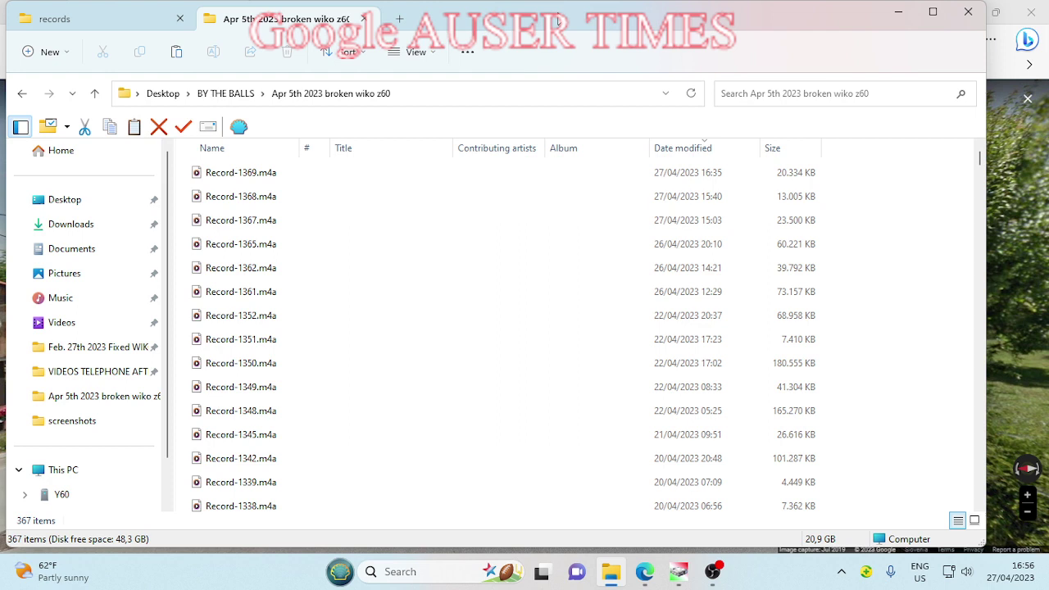
# Open Record-1369.m4a with Media Player to check it, and close the player
pyautogui.click(235, 177)
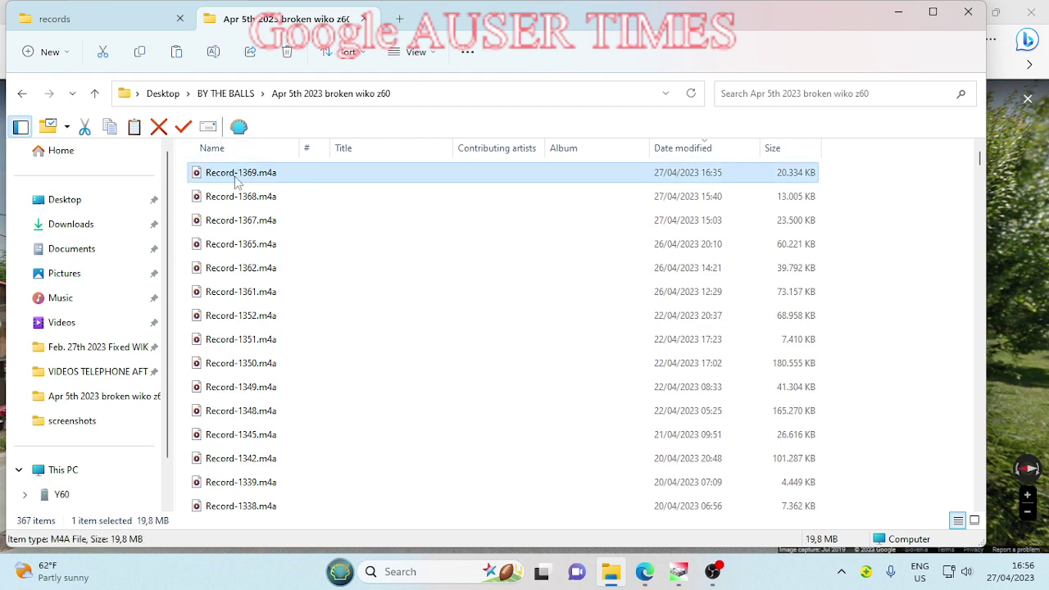
pyautogui.rightClick(235, 182)
pyautogui.moveTo(390, 254)
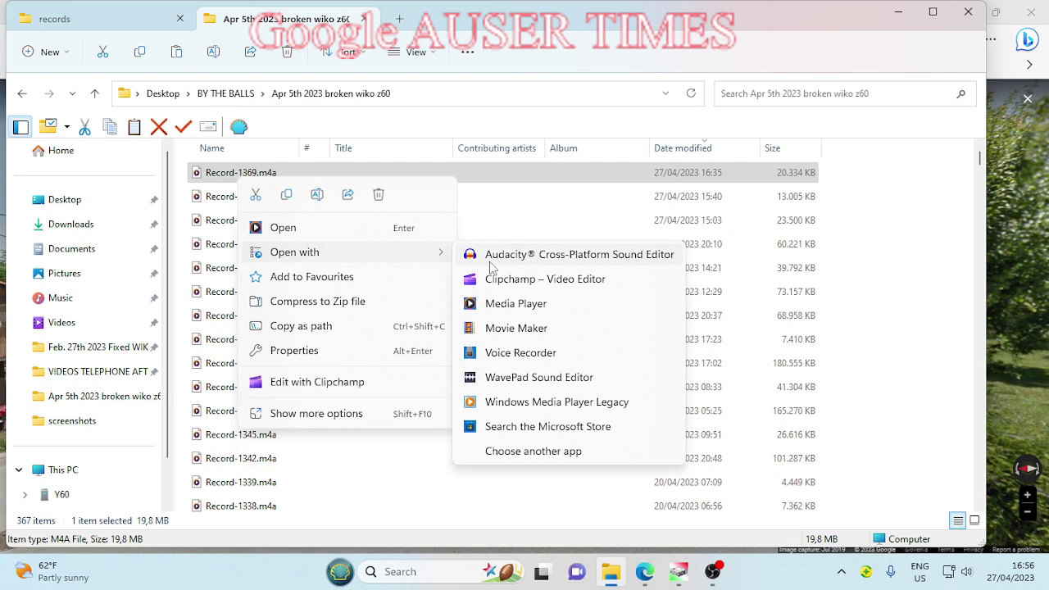
pyautogui.moveTo(433, 254)
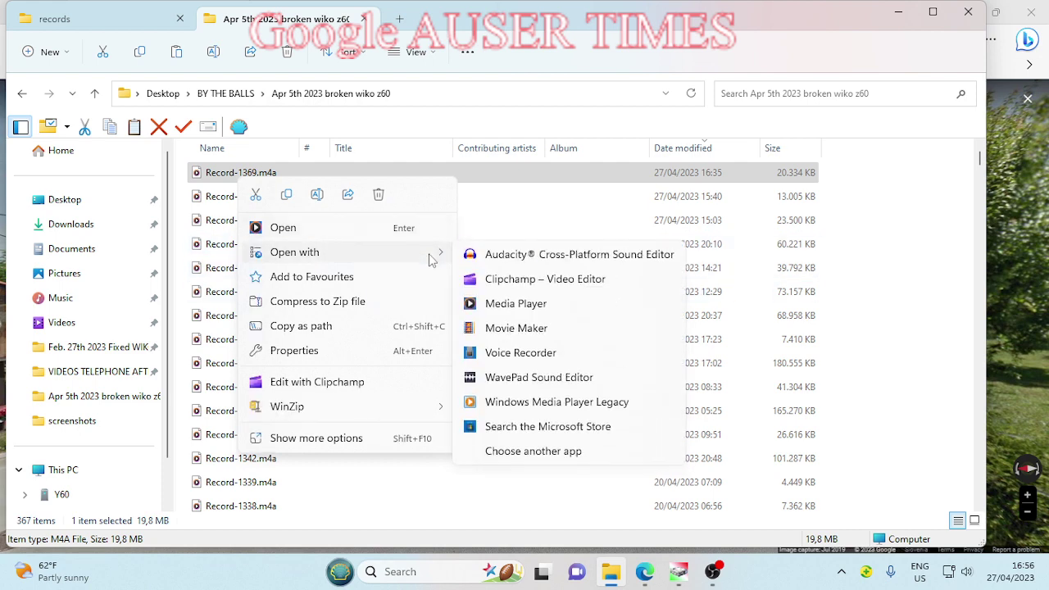
pyautogui.click(525, 305)
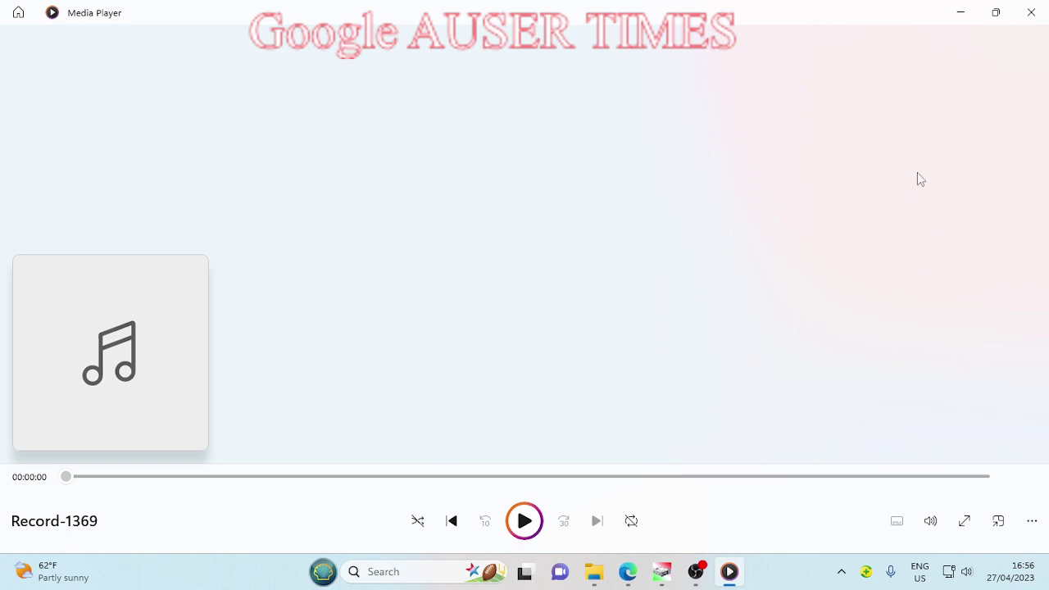
pyautogui.click(1031, 12)
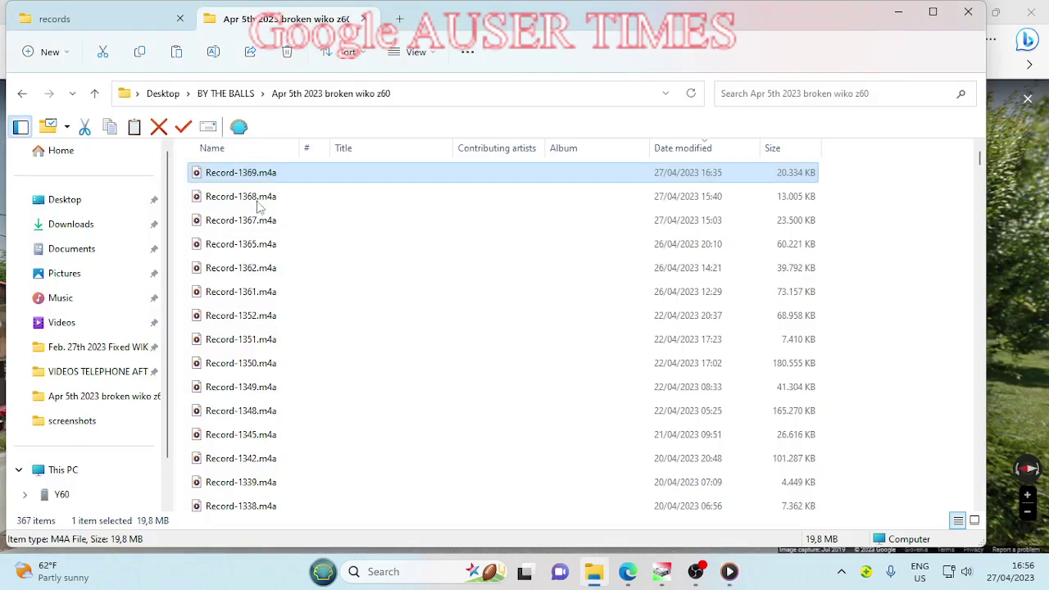
# Open Record-1368.m4a in its default player to listen to it
pyautogui.click(281, 197)
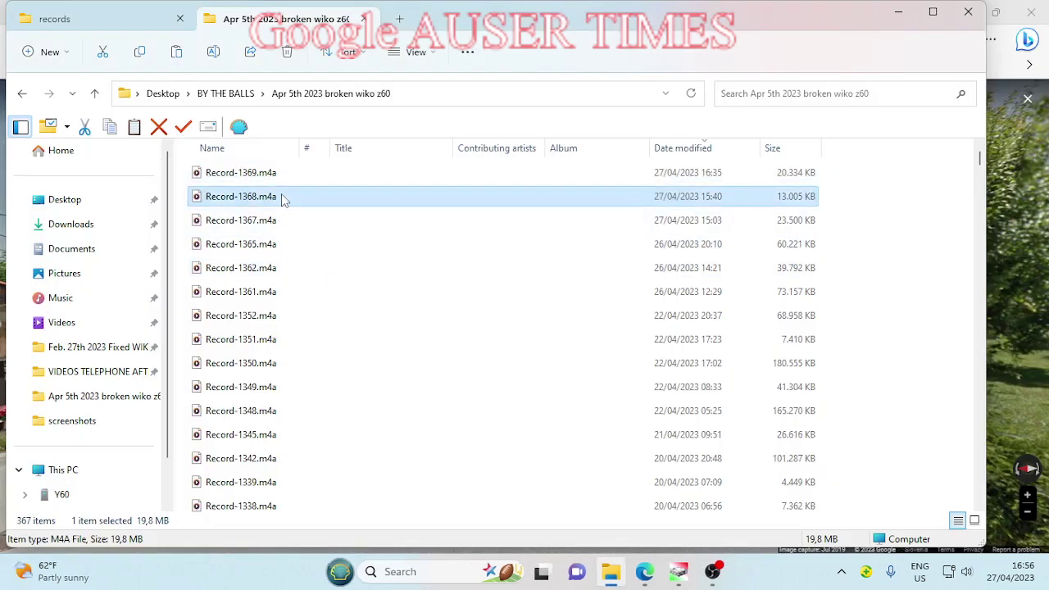
pyautogui.rightClick(281, 197)
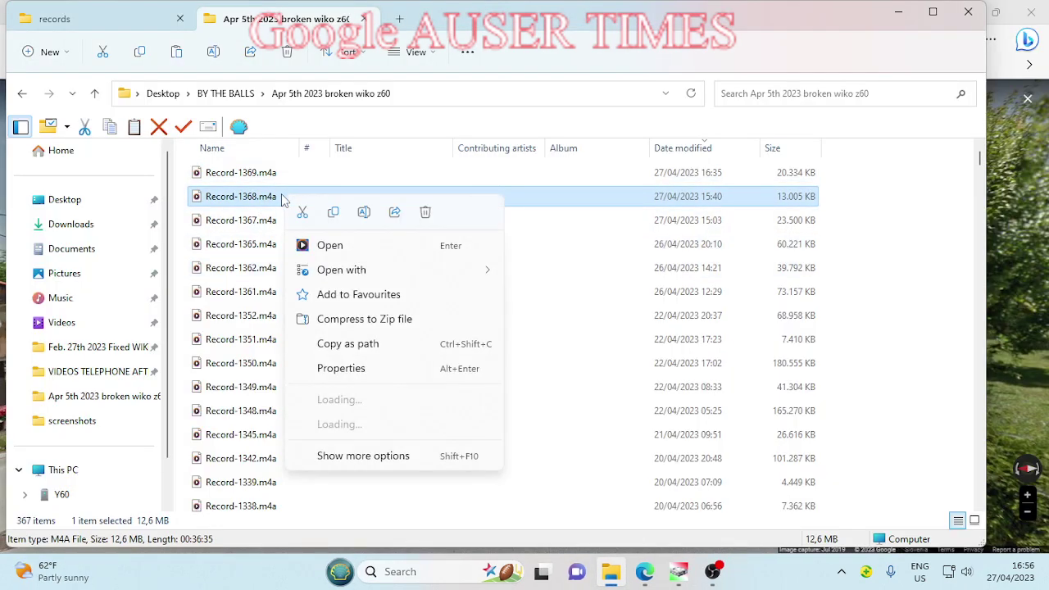
pyautogui.click(391, 249)
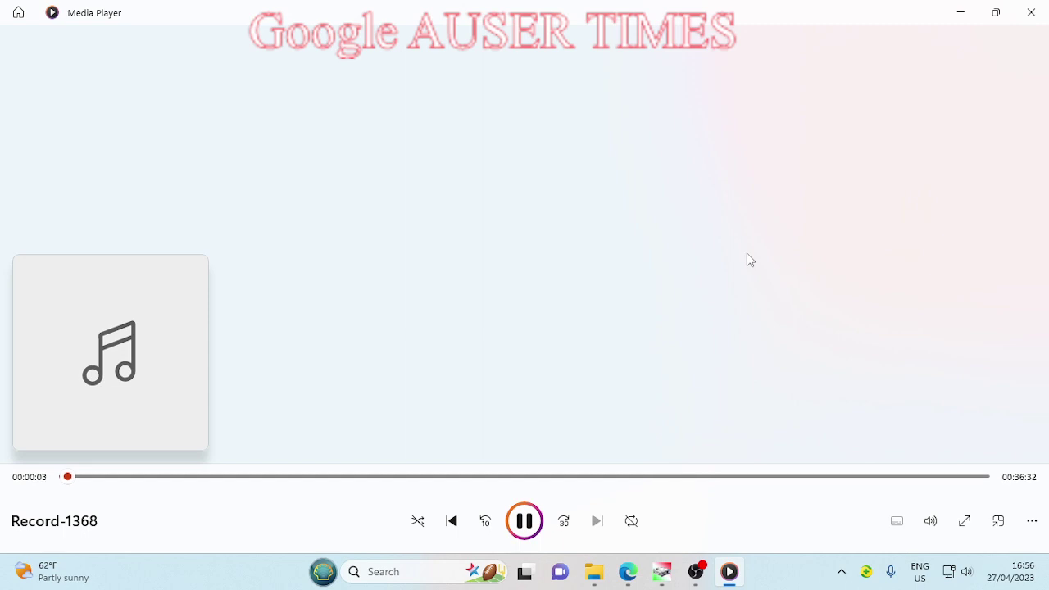
# Skip through the playing recording to about 00:18:43, pause it and close the player
pyautogui.click(127, 481)
pyautogui.click(268, 483)
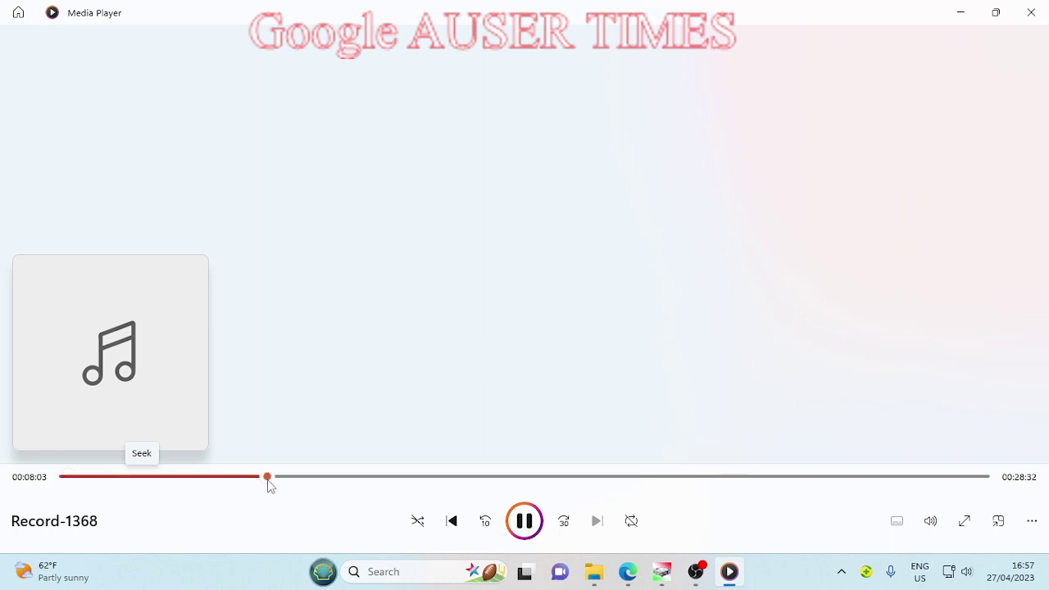
pyautogui.click(343, 485)
pyautogui.moveTo(343, 486); pyautogui.dragTo(533, 483)
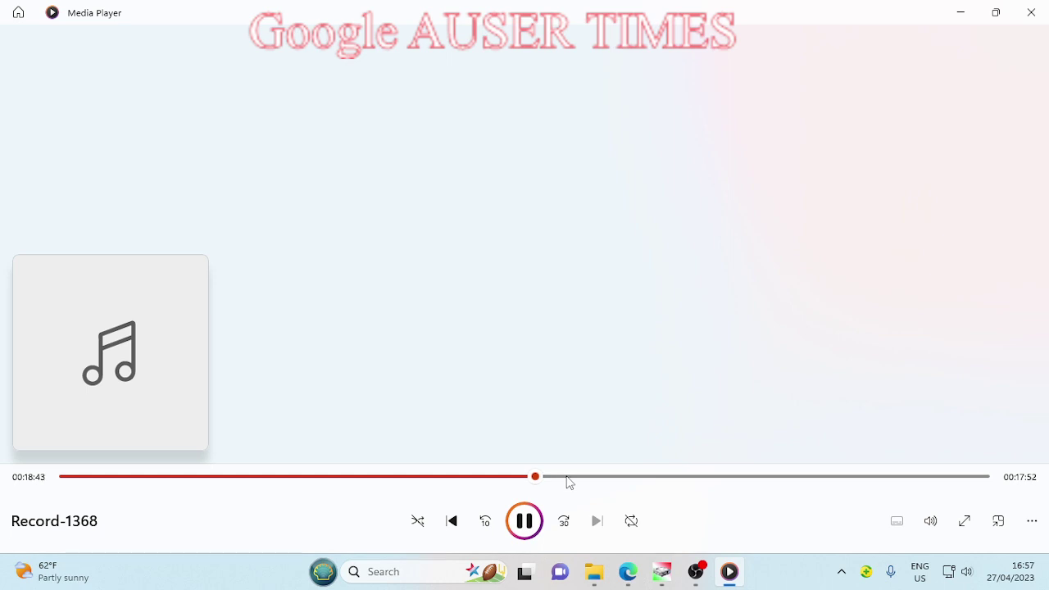
pyautogui.click(522, 528)
pyautogui.click(1033, 18)
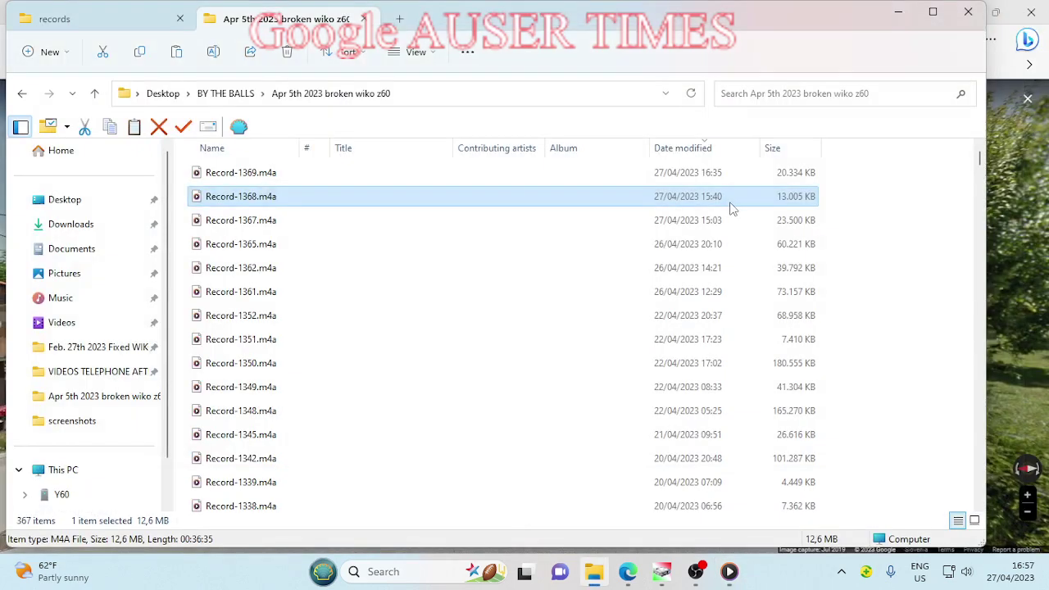
# Try to open Record-1368.m4a with WavePad Sound Editor
pyautogui.rightClick(351, 203)
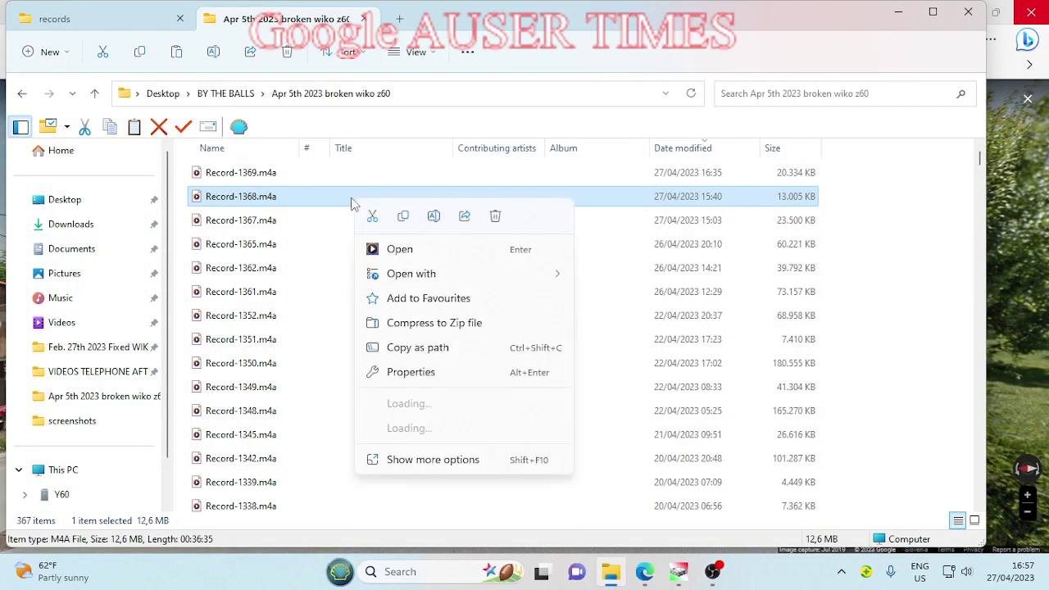
pyautogui.moveTo(534, 277)
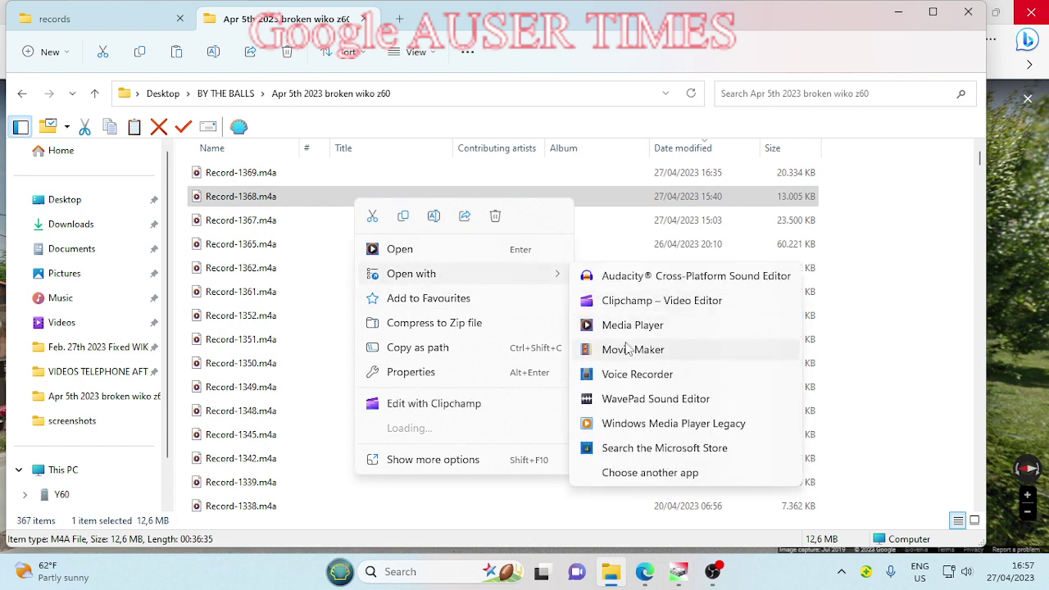
pyautogui.click(620, 405)
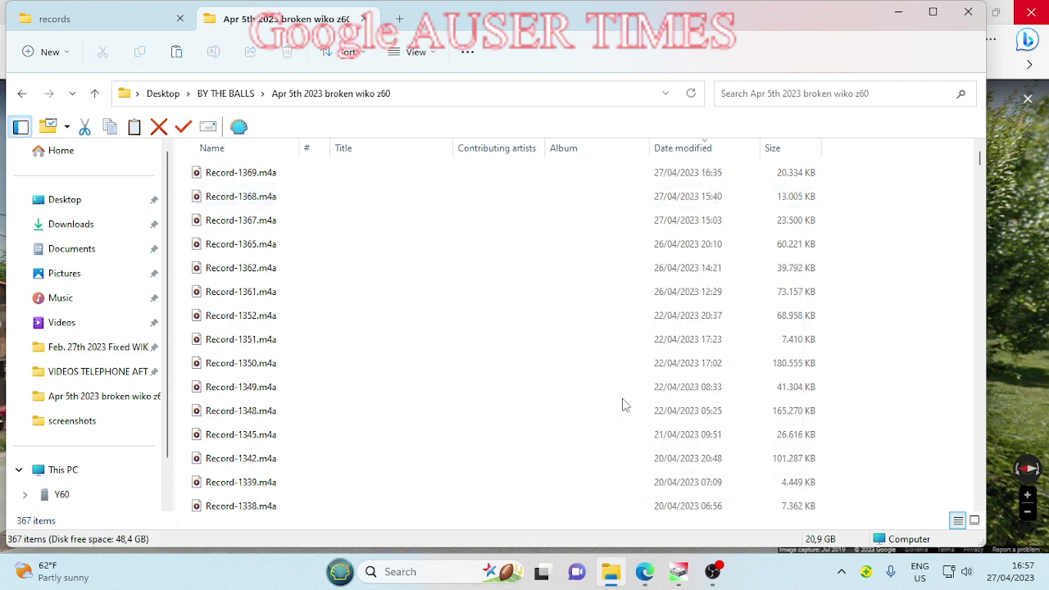
pyautogui.rightClick(318, 201)
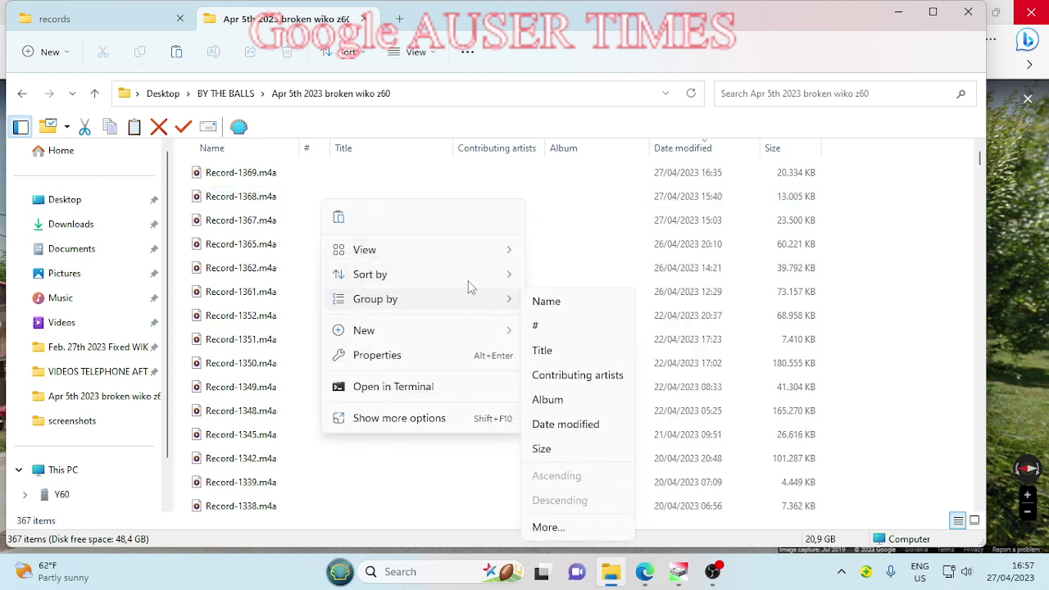
pyautogui.moveTo(471, 259)
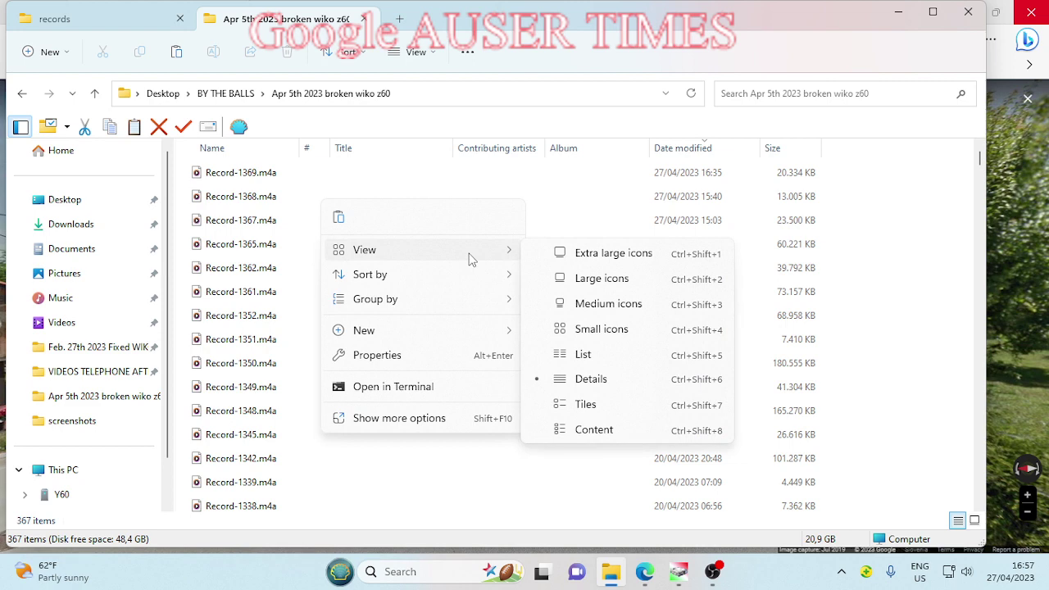
pyautogui.click(264, 203)
pyautogui.rightClick(264, 203)
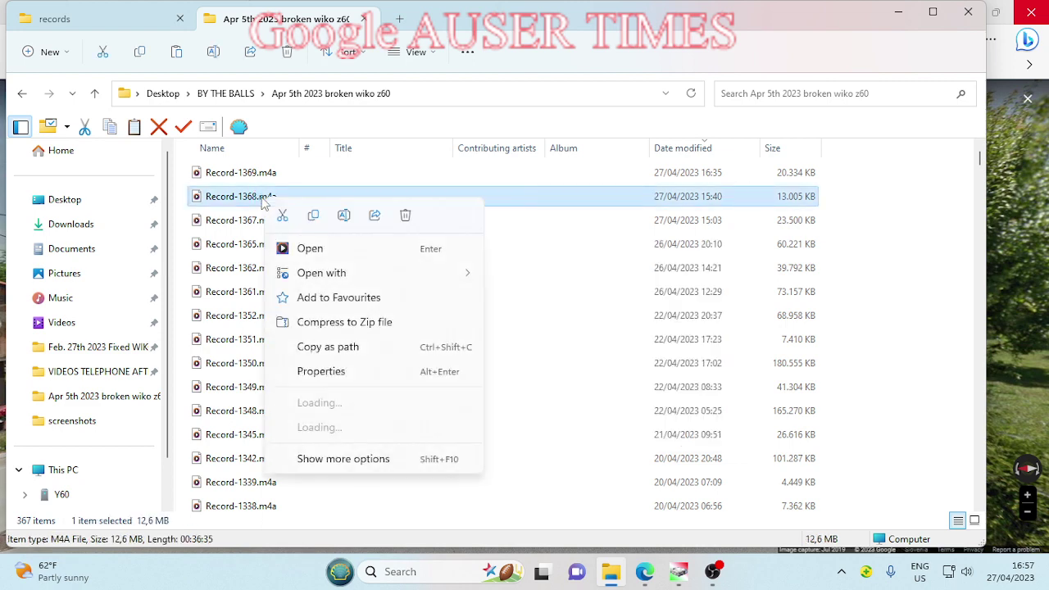
pyautogui.moveTo(427, 283)
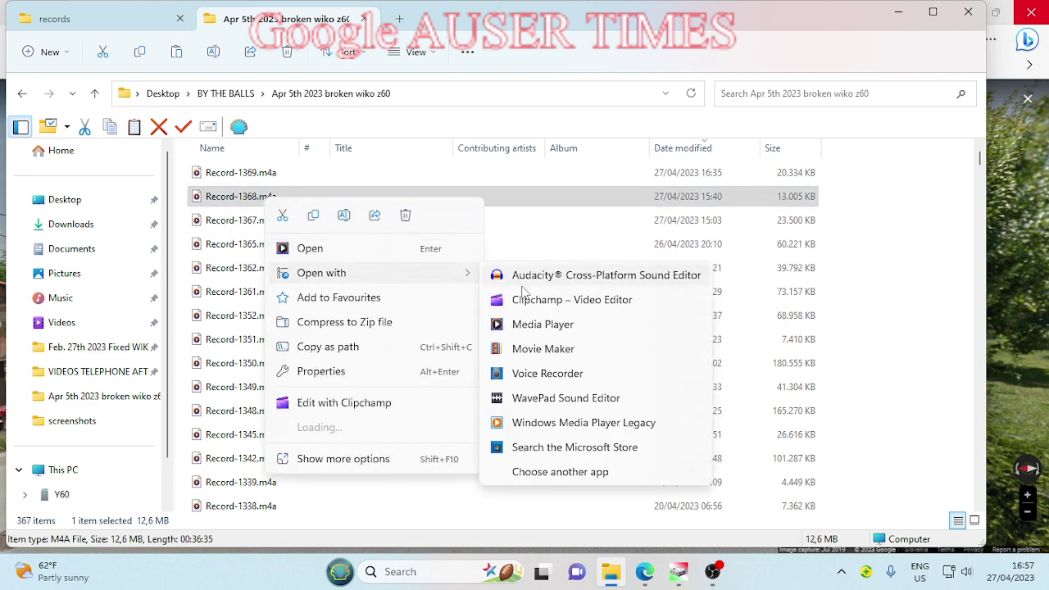
pyautogui.click(537, 401)
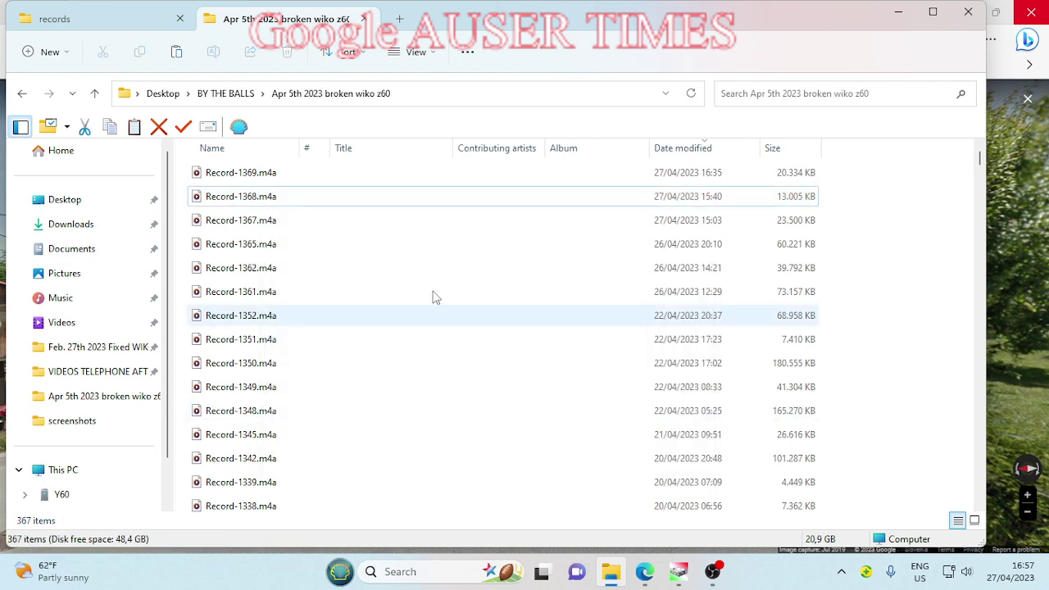
# Open Record-1368.m4a with WavePad Sound Editor and continue with the demo version
pyautogui.rightClick(282, 196)
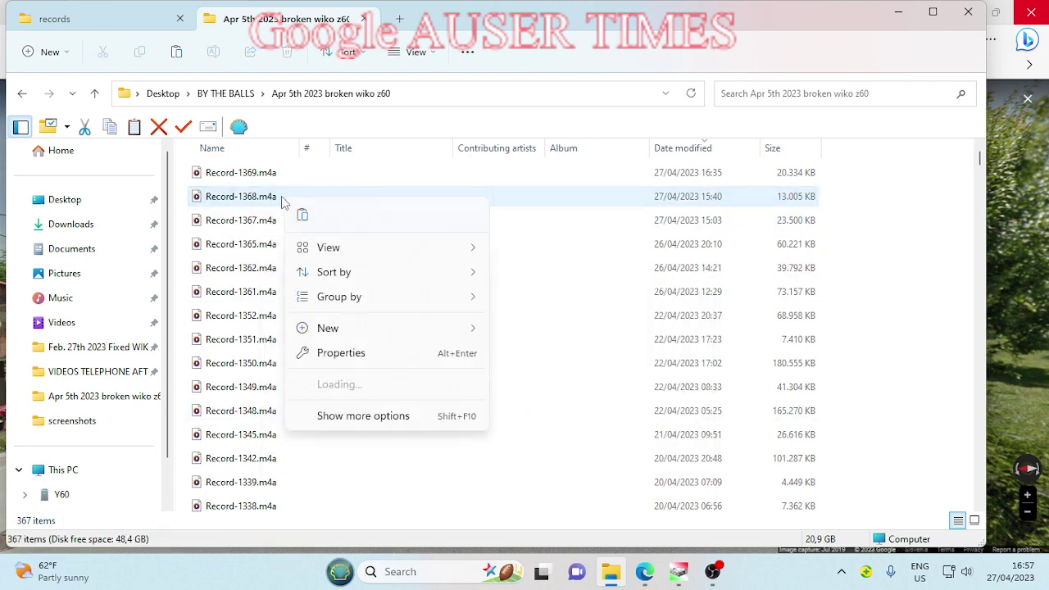
pyautogui.moveTo(407, 269)
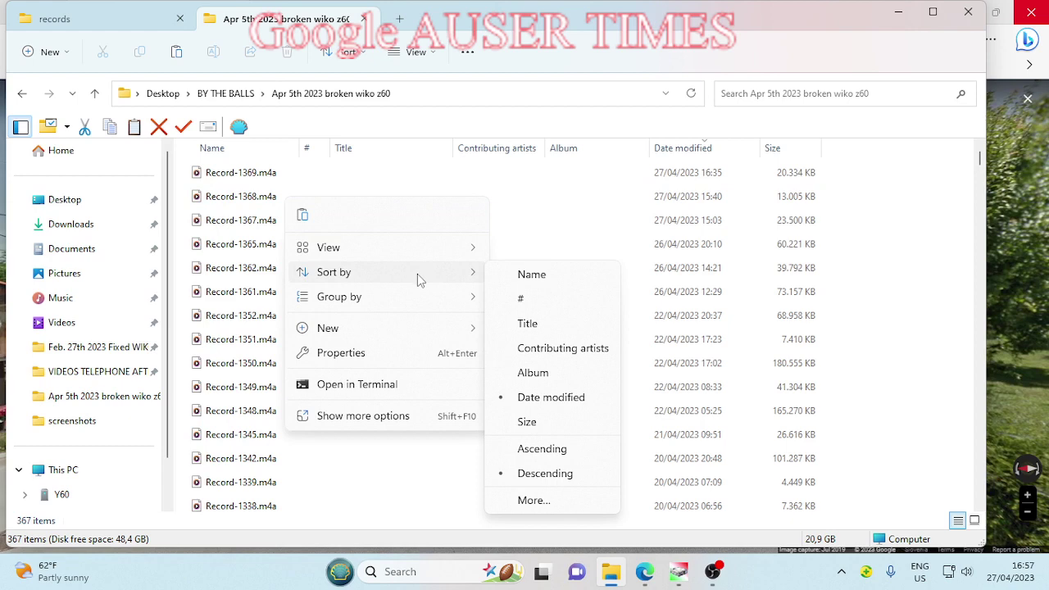
pyautogui.click(270, 197)
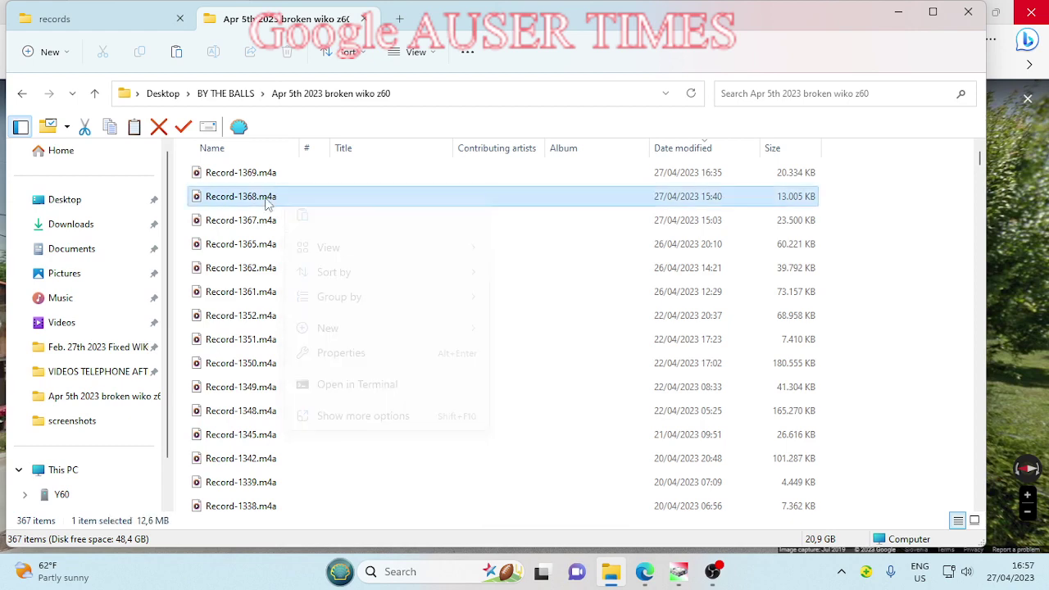
pyautogui.rightClick(267, 204)
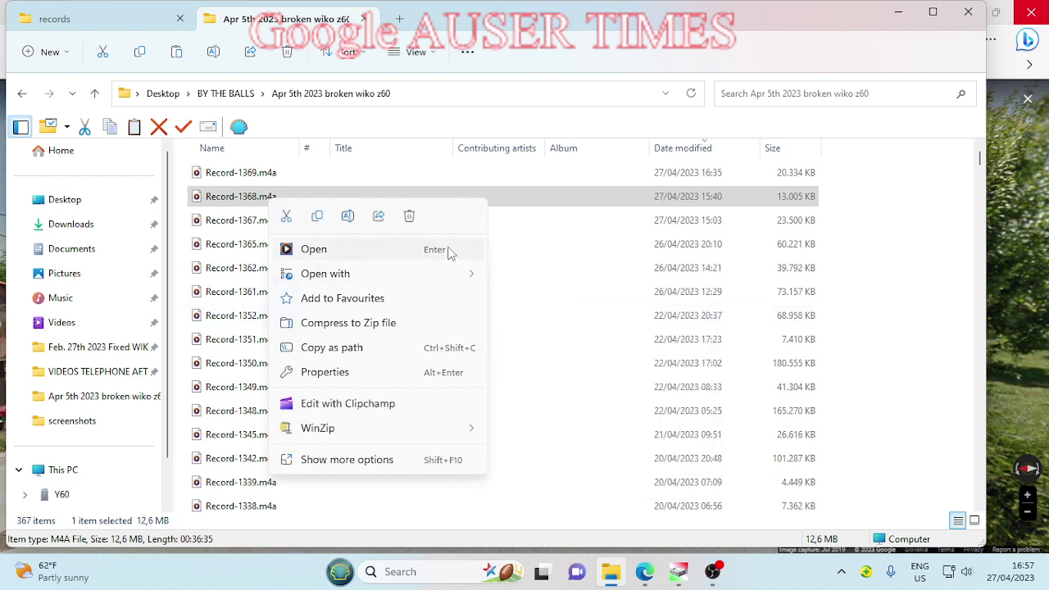
pyautogui.moveTo(449, 281)
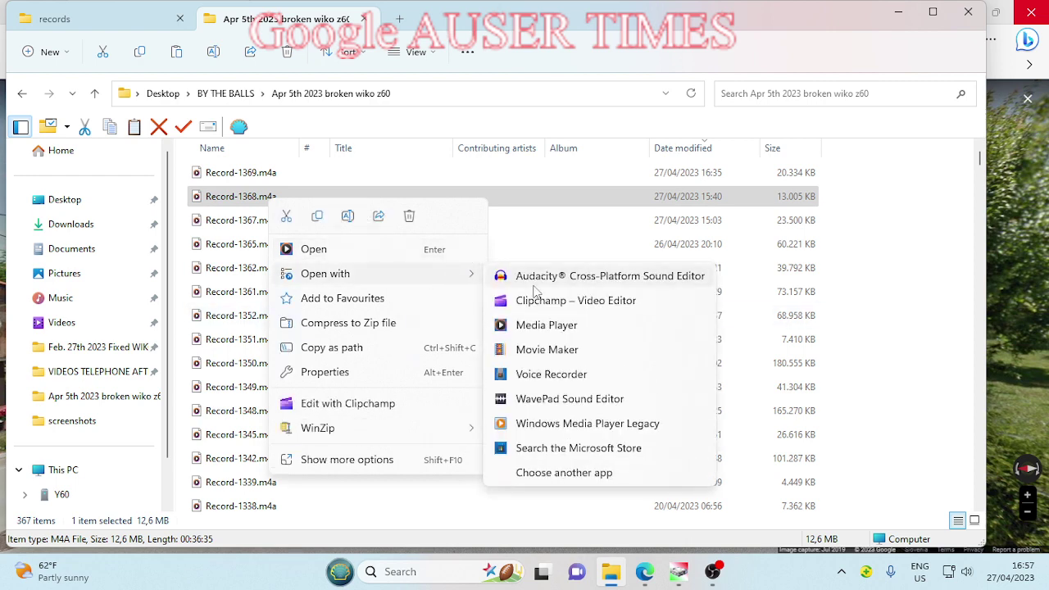
pyautogui.click(544, 405)
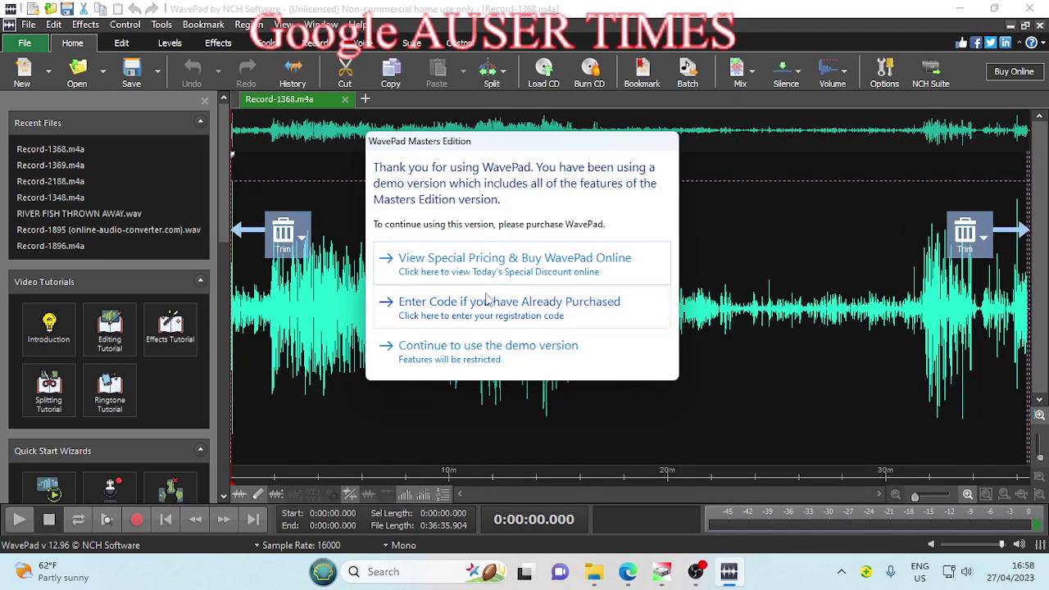
pyautogui.click(496, 352)
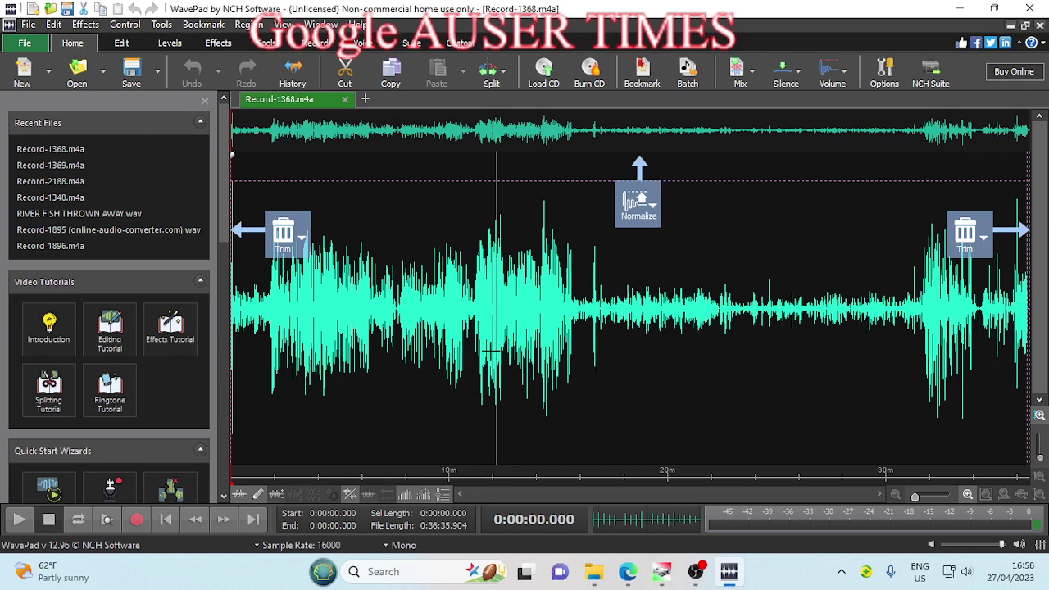
# Play the recording, skip forward through its early part to about 08:23, and stop playback
pyautogui.click(20, 523)
pyautogui.click(288, 299)
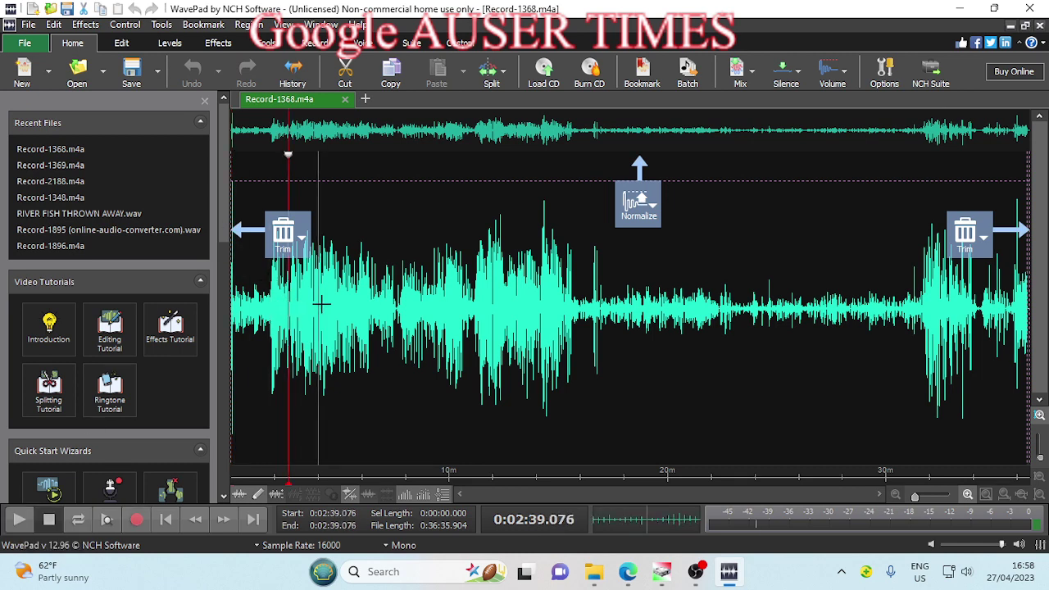
pyautogui.click(333, 310)
pyautogui.click(415, 310)
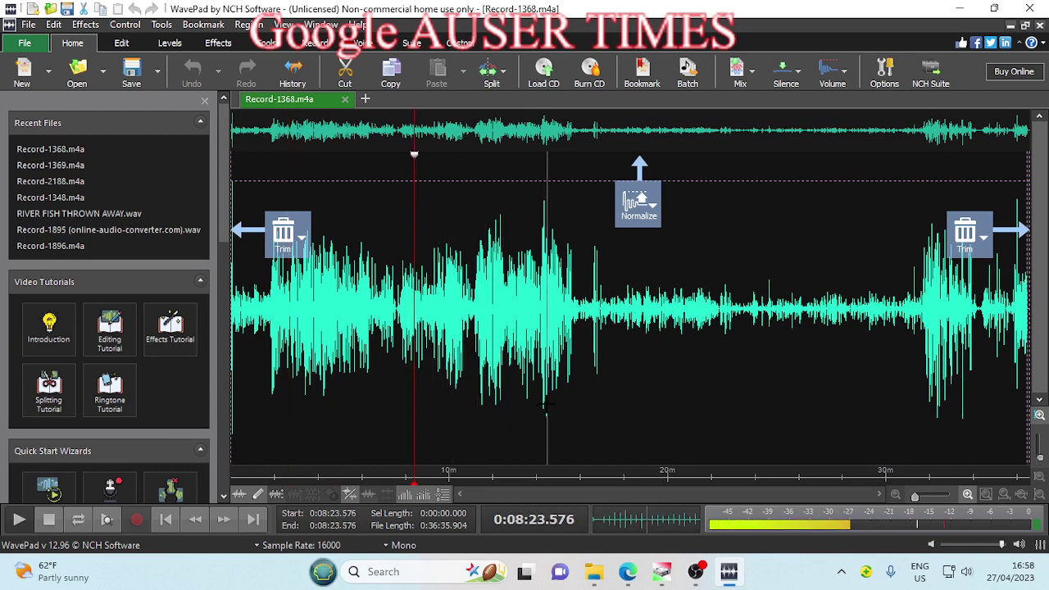
pyautogui.press('space')
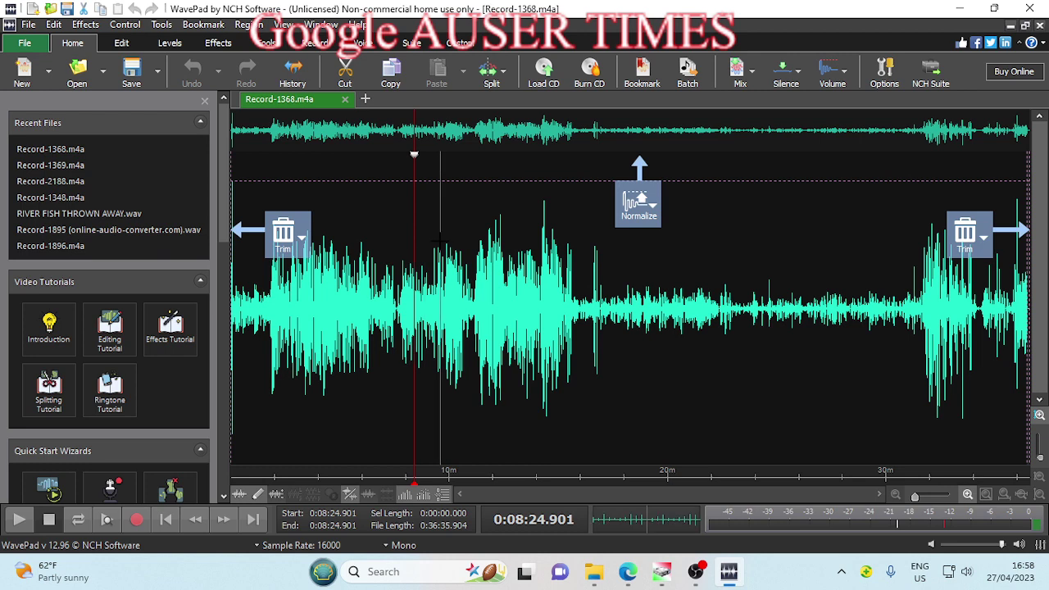
# Select the whole recording and amplify it with a gain of 284%
pyautogui.hotkey('ctrl', 'a')
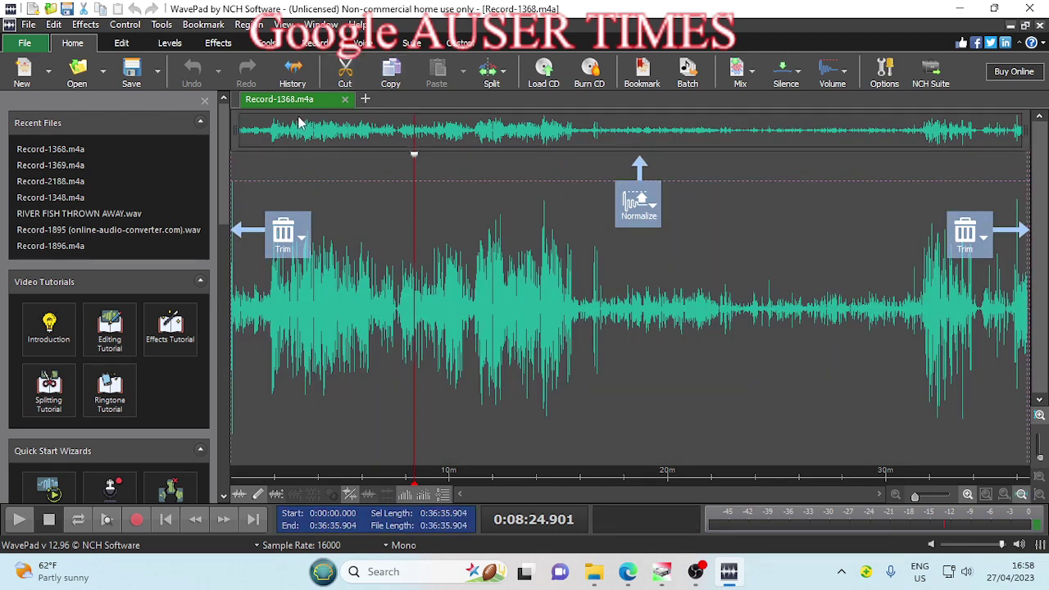
pyautogui.click(170, 43)
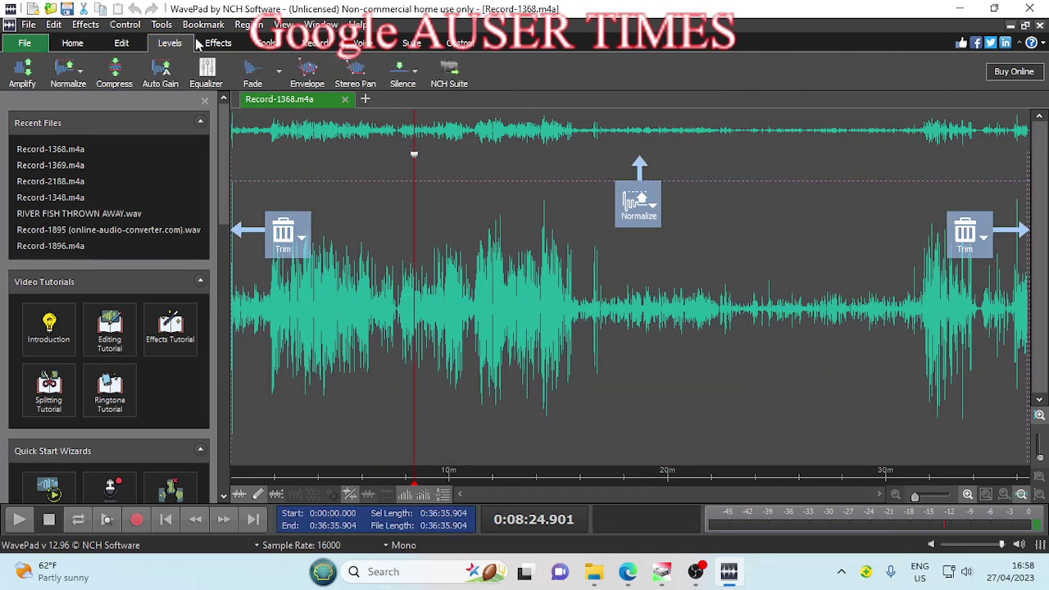
pyautogui.click(23, 73)
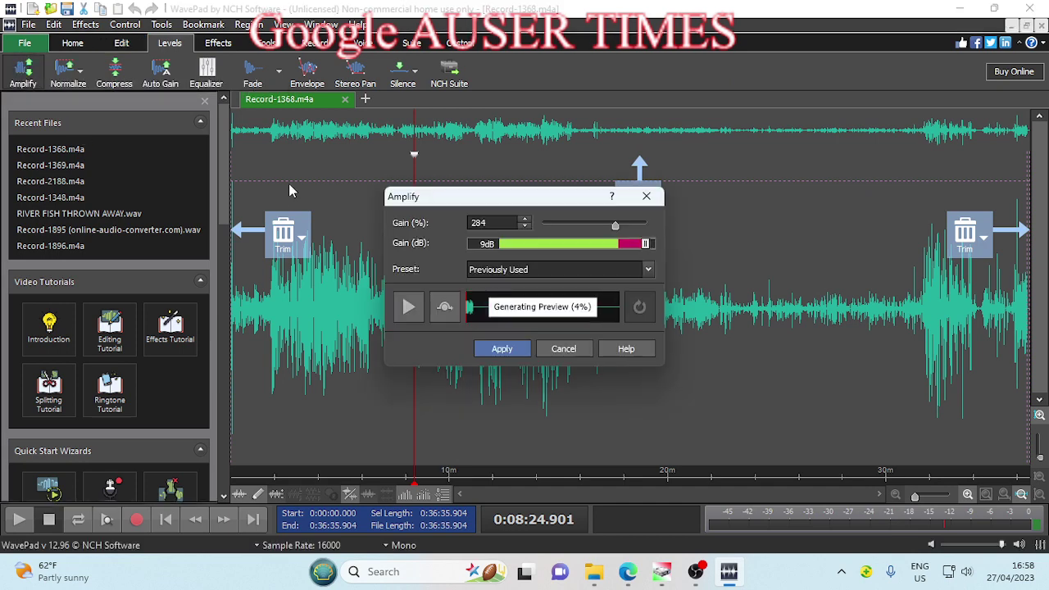
pyautogui.click(500, 350)
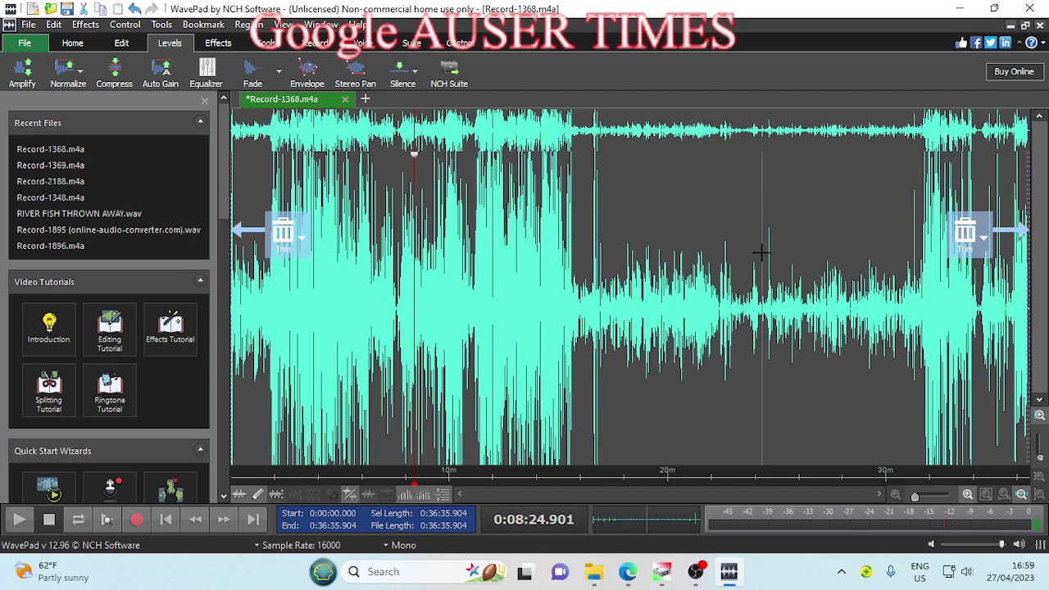
# Play the amplified recording and skip forward through it from about 10:09 to about 18:28
pyautogui.click(18, 520)
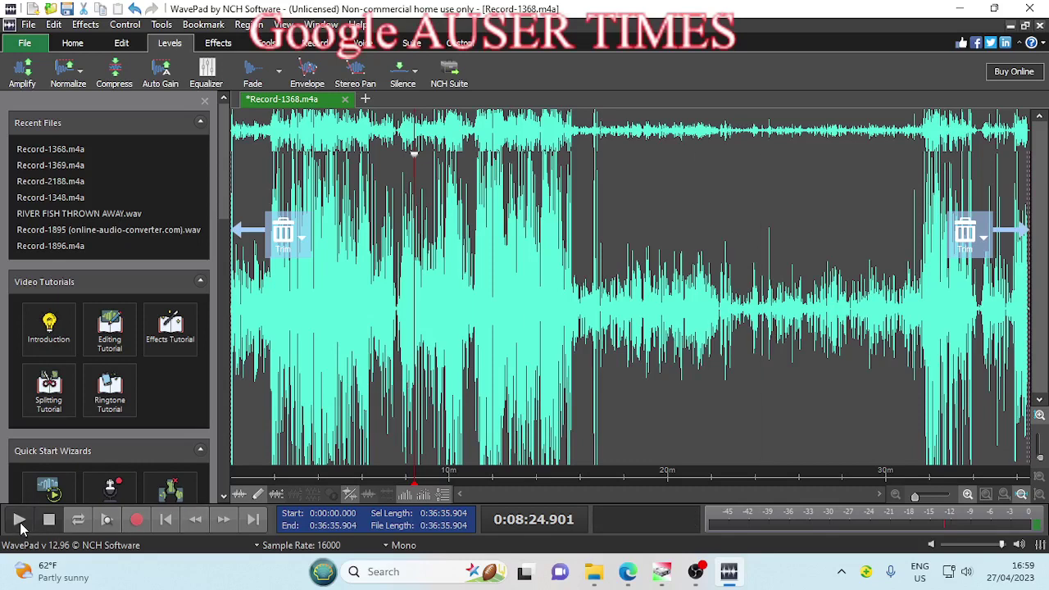
pyautogui.click(451, 307)
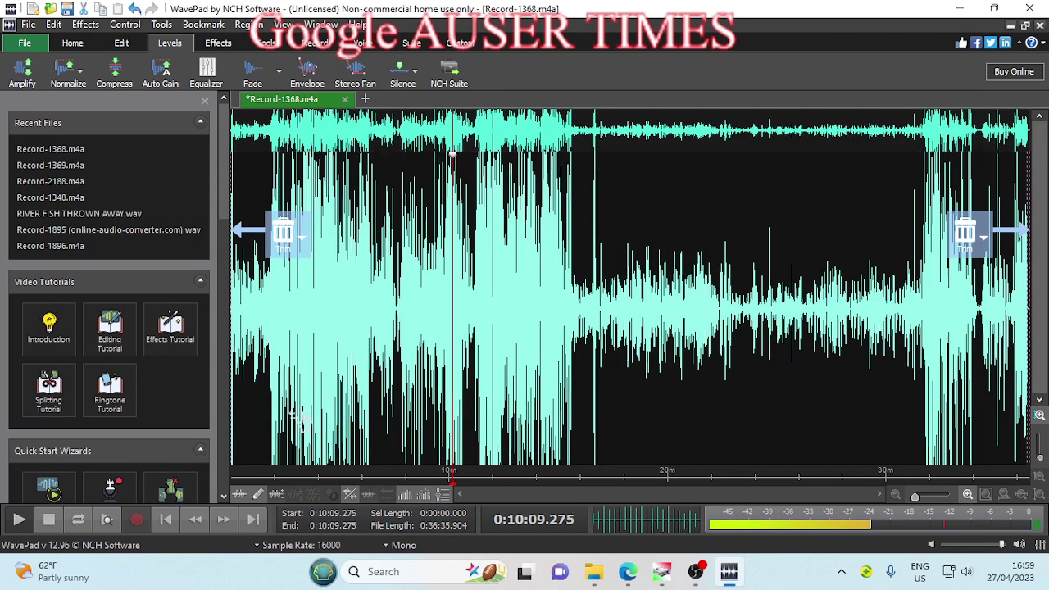
pyautogui.click(481, 306)
pyautogui.click(529, 306)
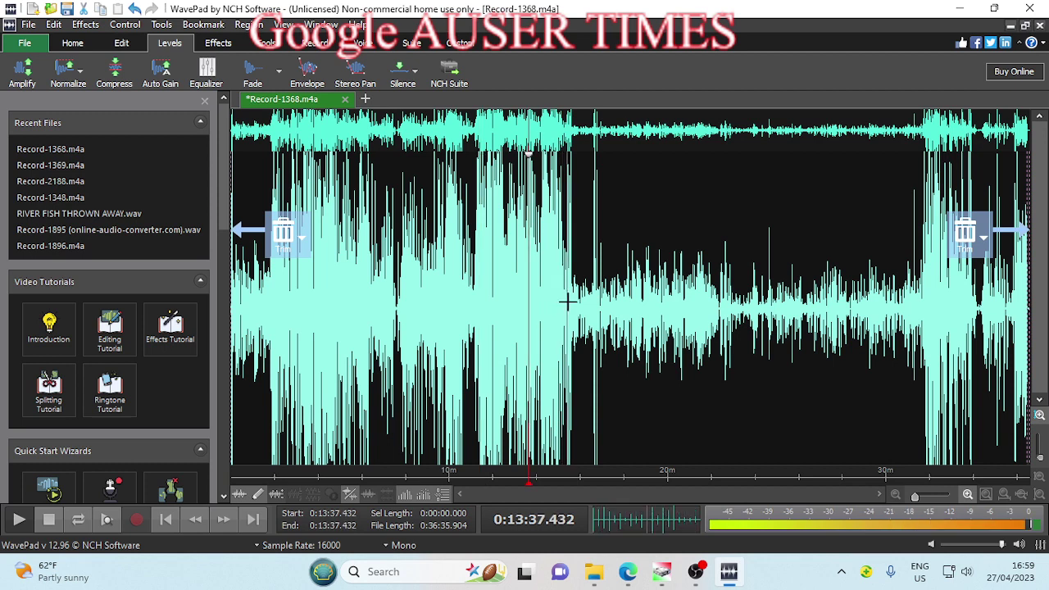
pyautogui.click(569, 305)
pyautogui.click(597, 305)
pyautogui.click(632, 306)
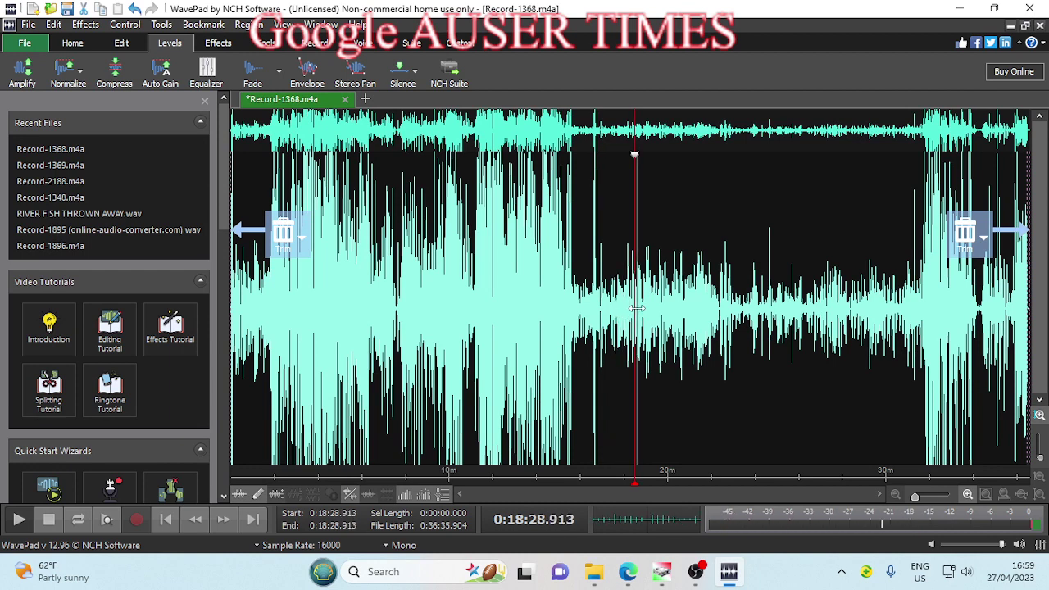
# Skip back to about 15:30 where the loud part ends, listen to the zoomed-in section, and stop playback
pyautogui.click(633, 307)
pyautogui.click(622, 316)
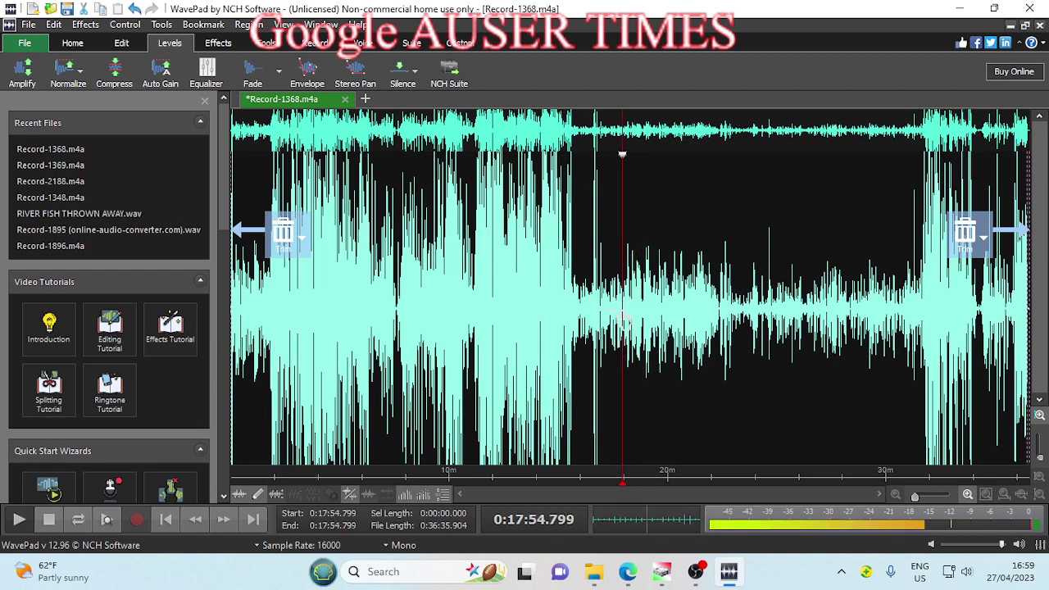
pyautogui.click(601, 305)
pyautogui.click(569, 305)
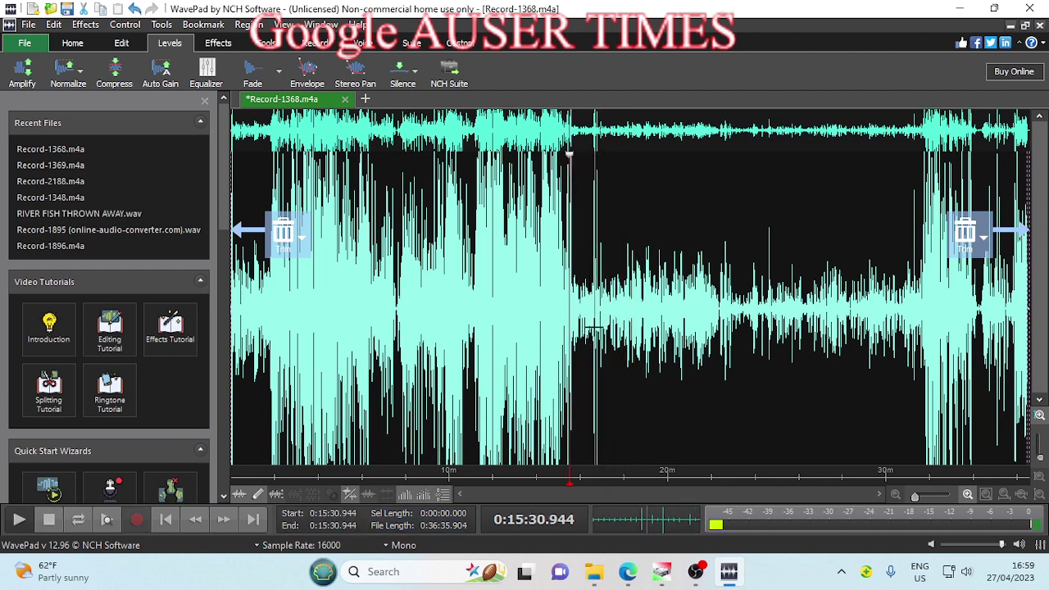
pyautogui.click(969, 495)
pyautogui.click(968, 494)
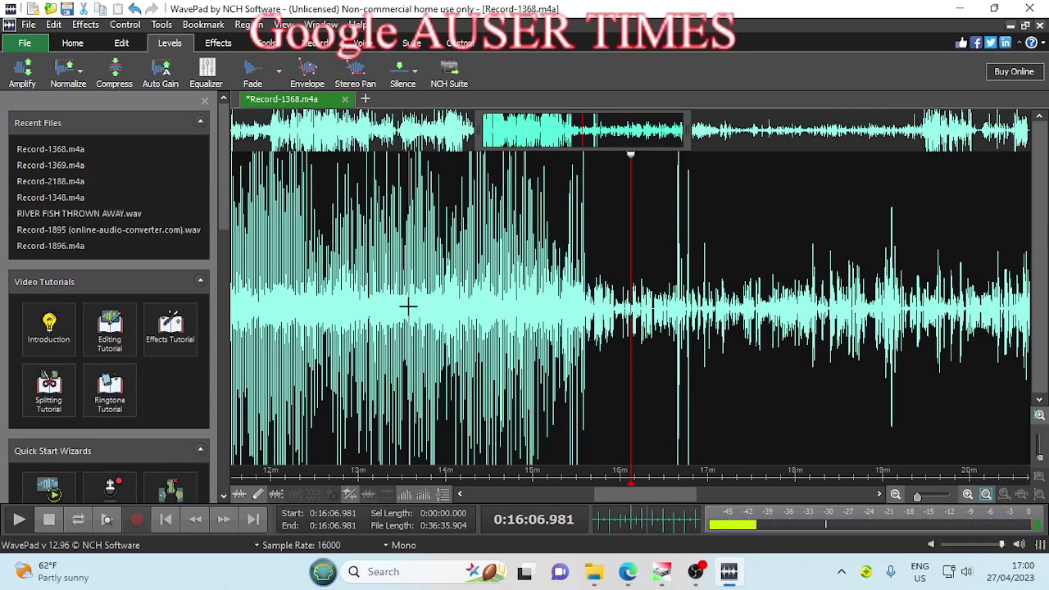
pyautogui.click(18, 523)
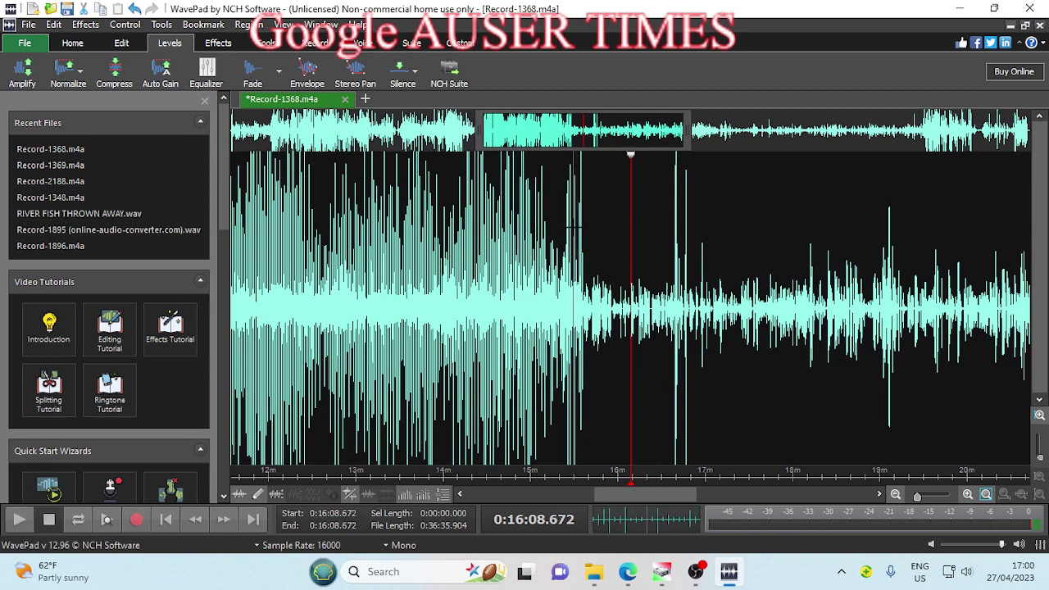
# Select the quieter section from about 15:29 to 36:21 and amplify it with a gain of 284%
pyautogui.moveTo(574, 227); pyautogui.dragTo(1045, 283)
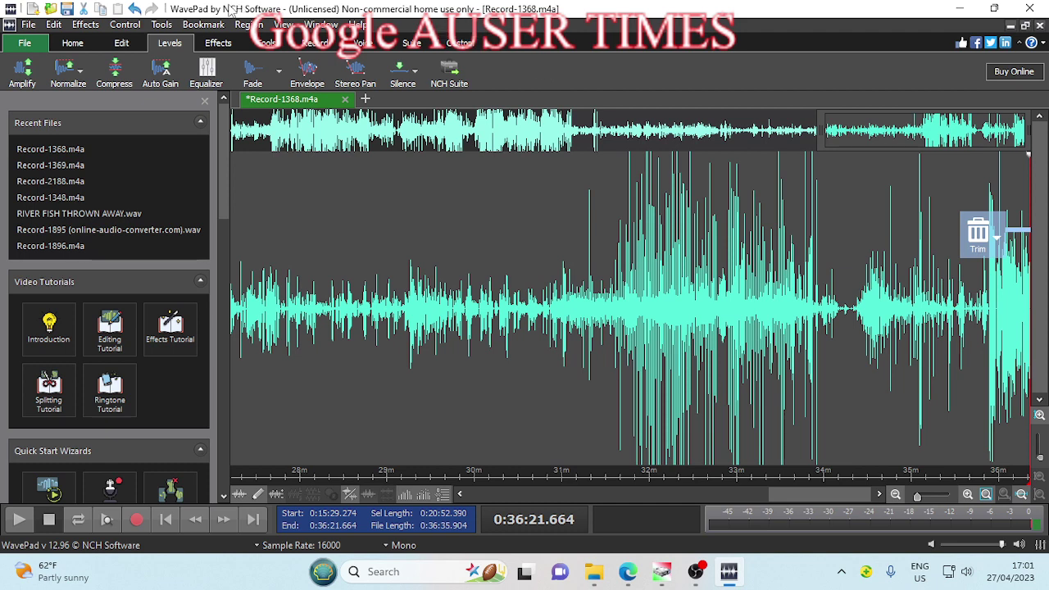
pyautogui.click(23, 71)
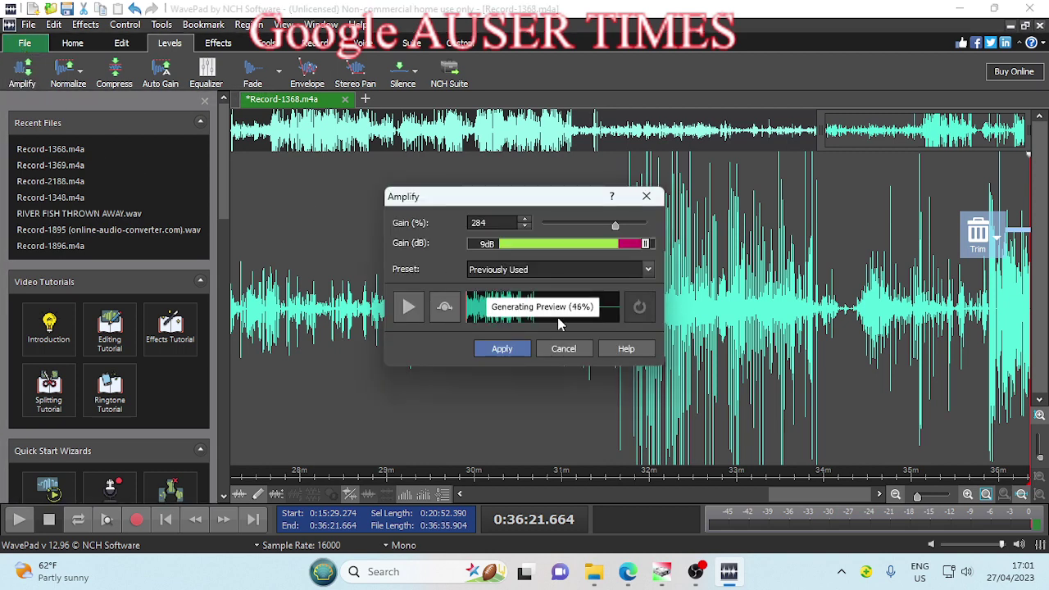
pyautogui.click(475, 349)
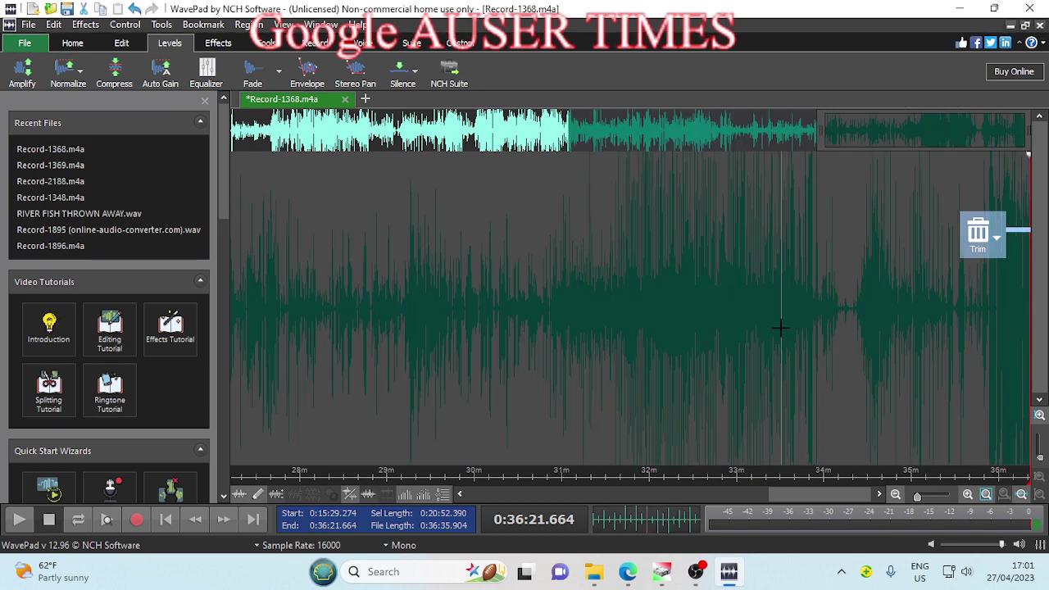
# Check the re-amplified section near 30:38 and place the playback cursor at its start, at about 15:30
pyautogui.click(531, 363)
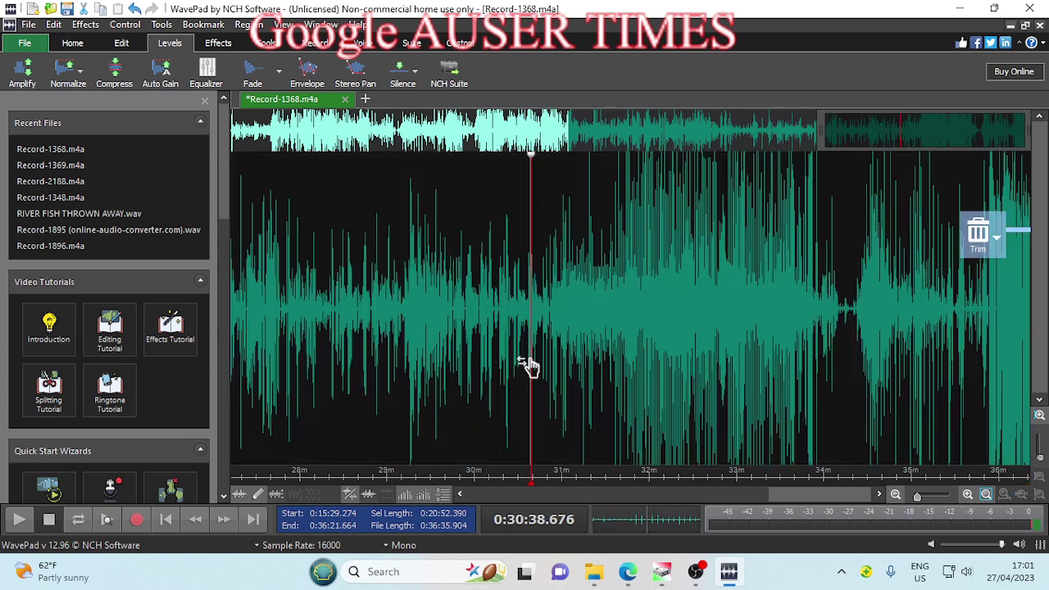
pyautogui.click(592, 497)
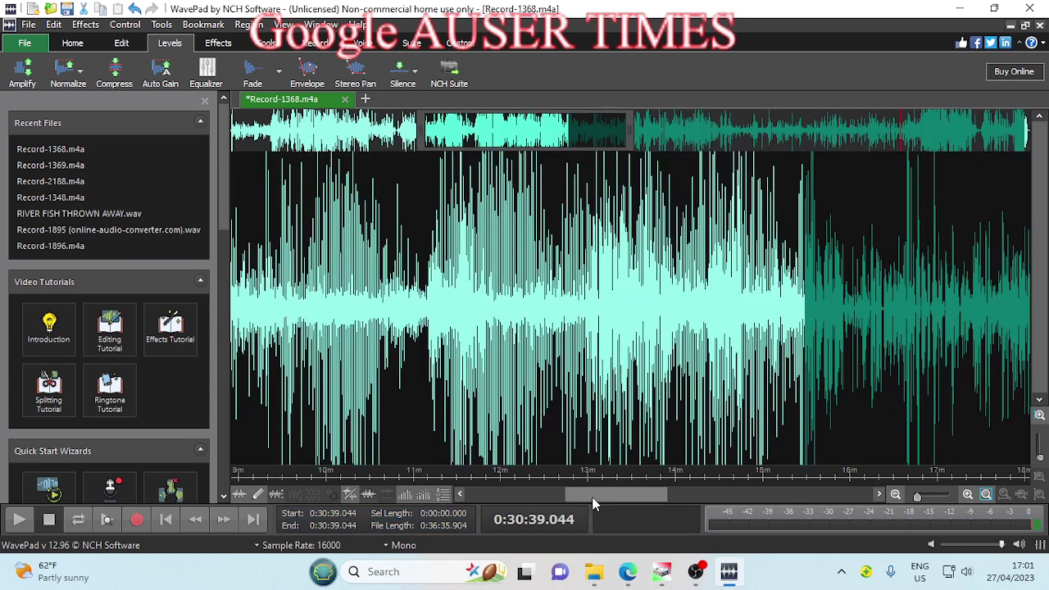
pyautogui.click(800, 283)
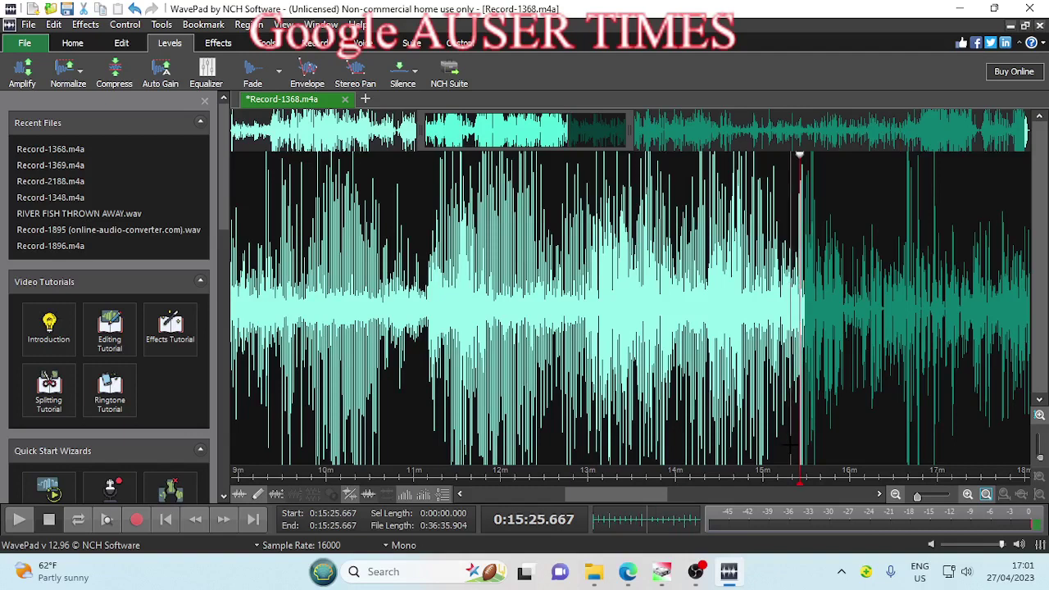
pyautogui.click(833, 300)
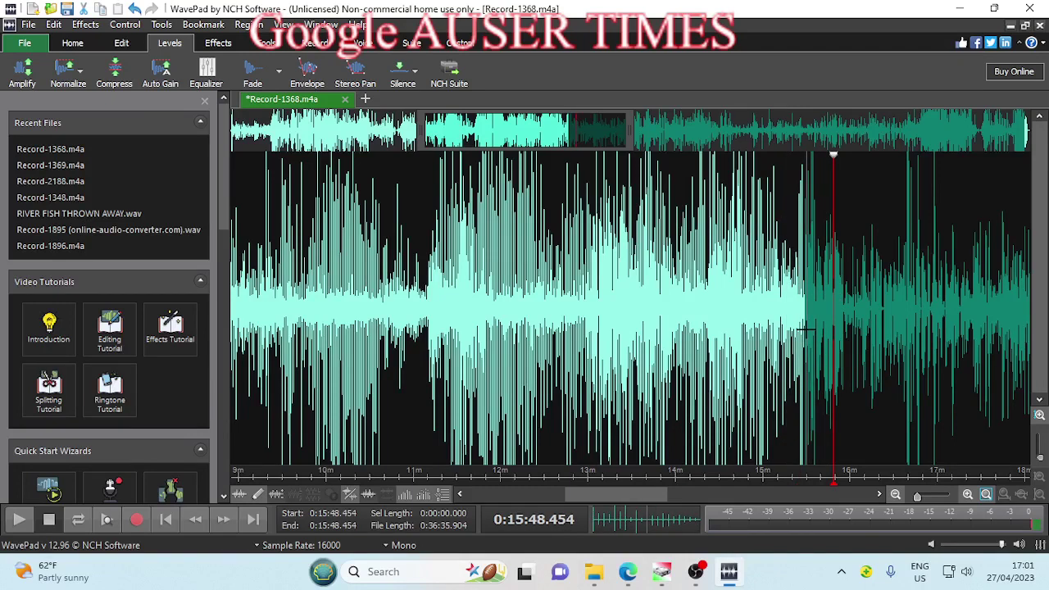
pyautogui.click(807, 361)
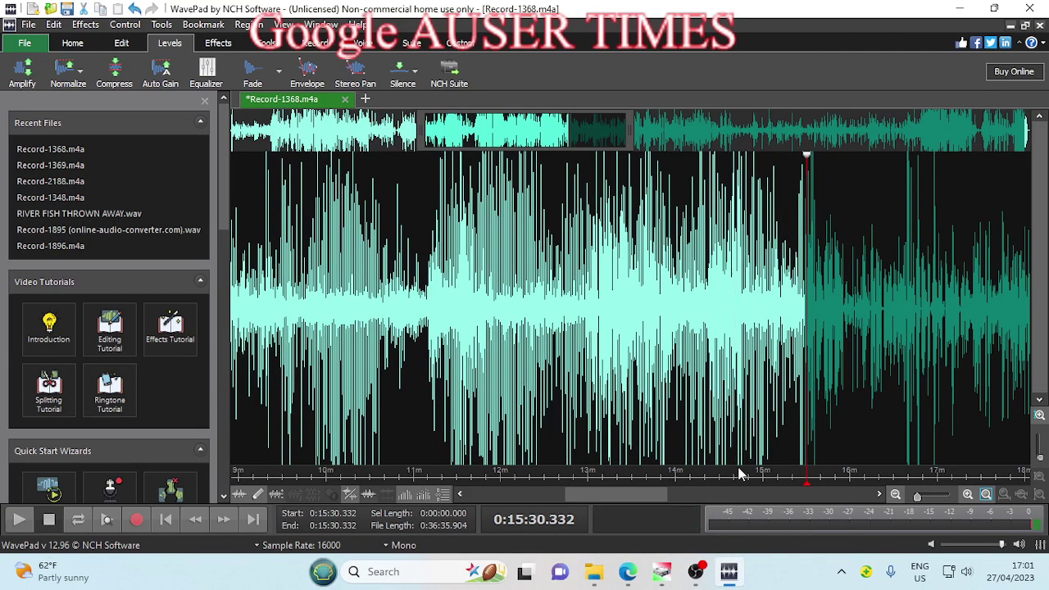
pyautogui.moveTo(649, 494); pyautogui.dragTo(699, 481)
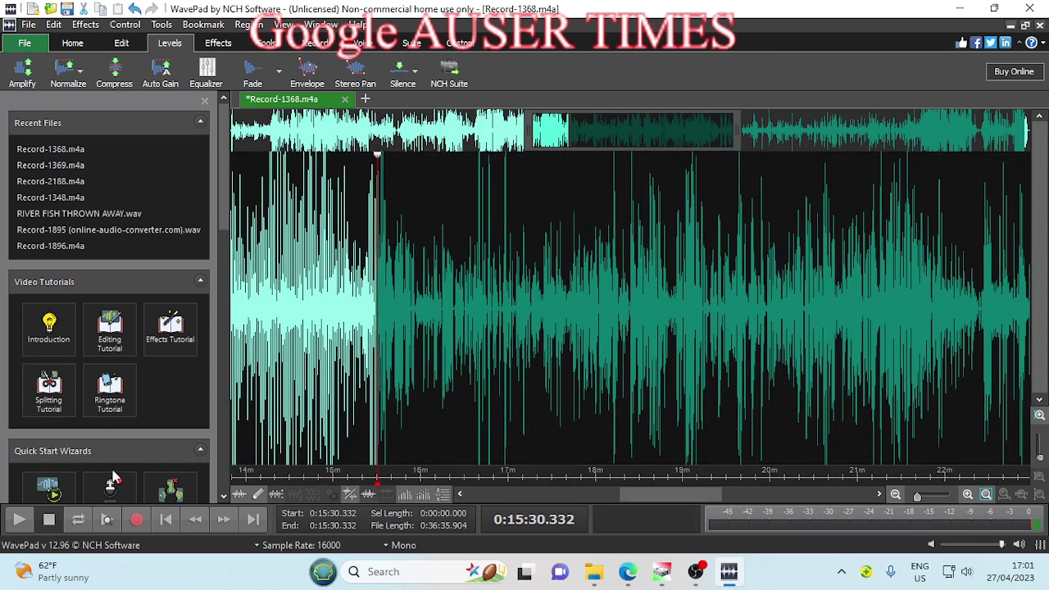
# Play the start of the re-amplified section, skip to about 15:38, and stop playback
pyautogui.click(18, 519)
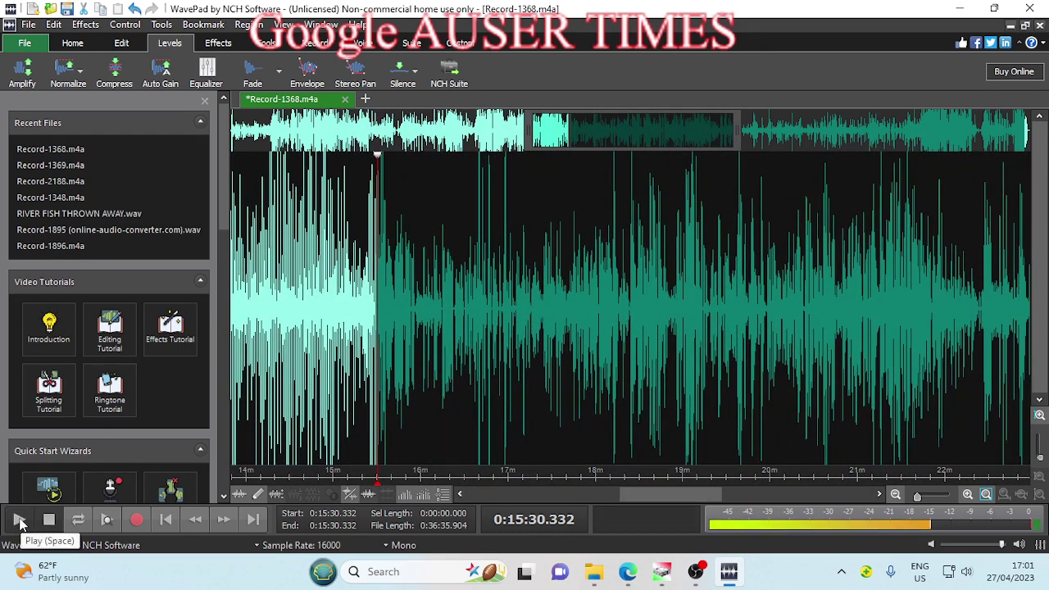
pyautogui.click(392, 304)
pyautogui.click(385, 305)
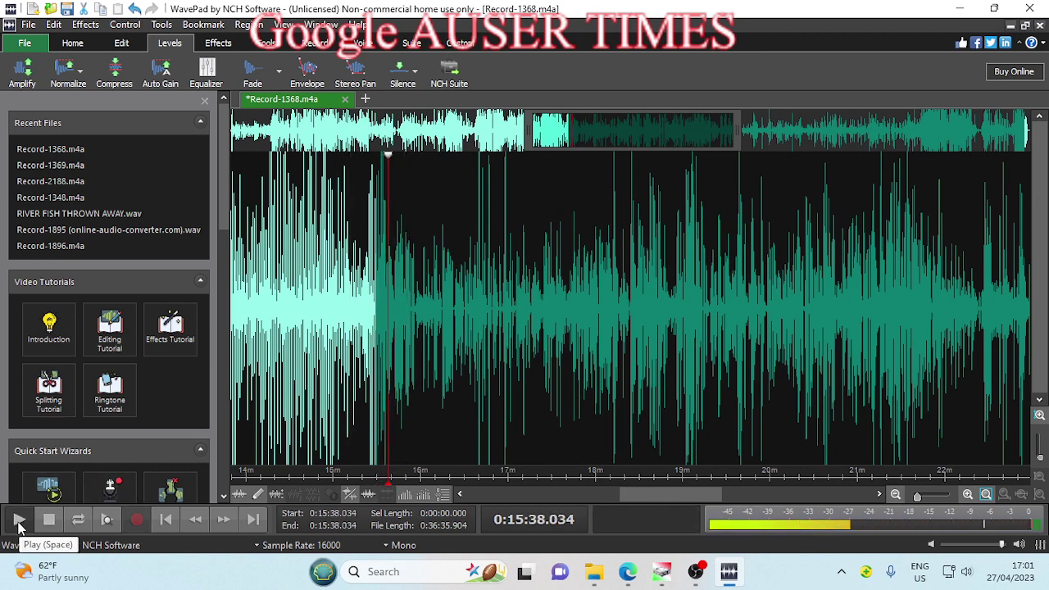
pyautogui.click(18, 522)
# Select the quieter section from about 15:27 to 35:31 and amplify it with a gain of 284%
pyautogui.moveTo(373, 215); pyautogui.dragTo(947, 205)
pyautogui.moveTo(1042, 205); pyautogui.dragTo(1048, 301)
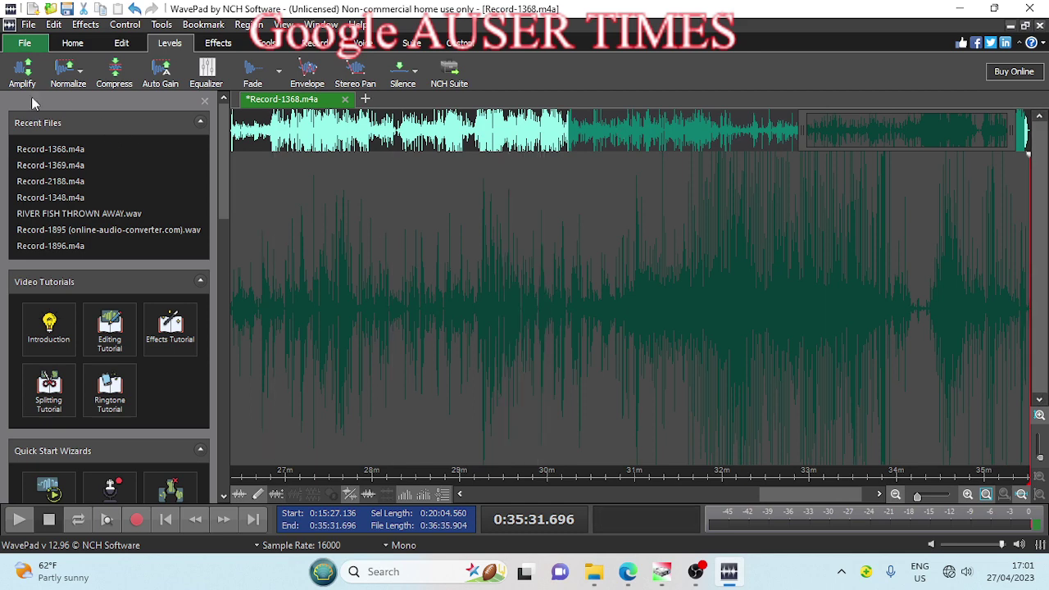
pyautogui.click(22, 72)
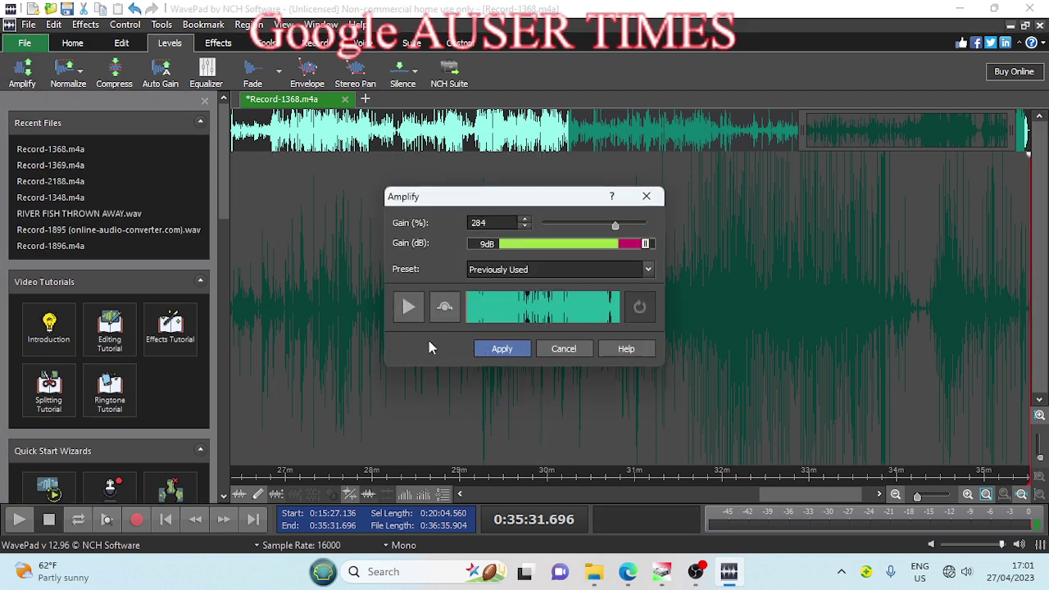
pyautogui.click(499, 350)
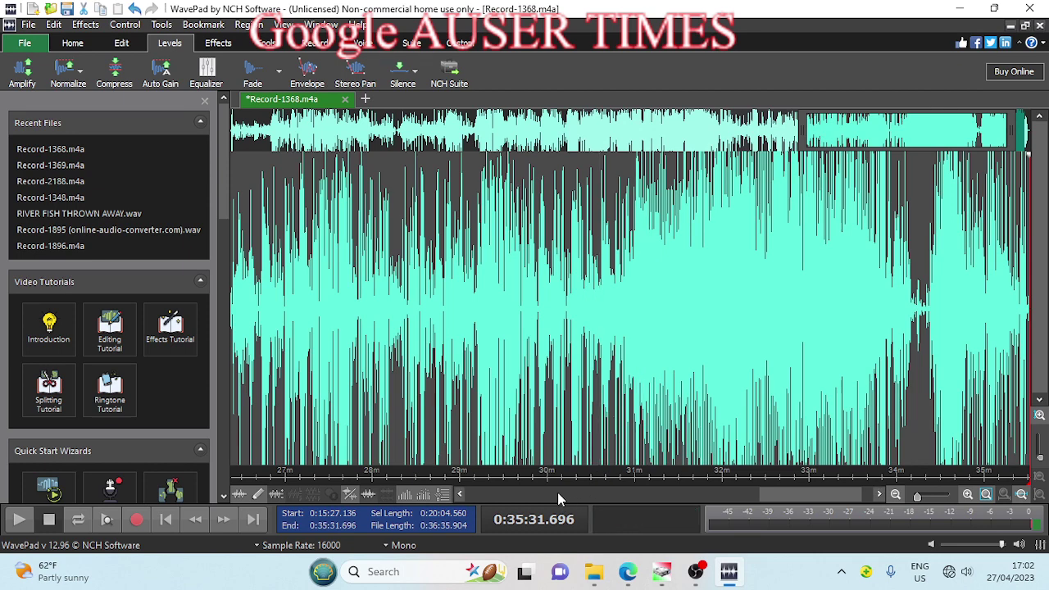
# Play the amplified section from about 22:16, skip back to about 18:48, and show the whole recording
pyautogui.click(558, 494)
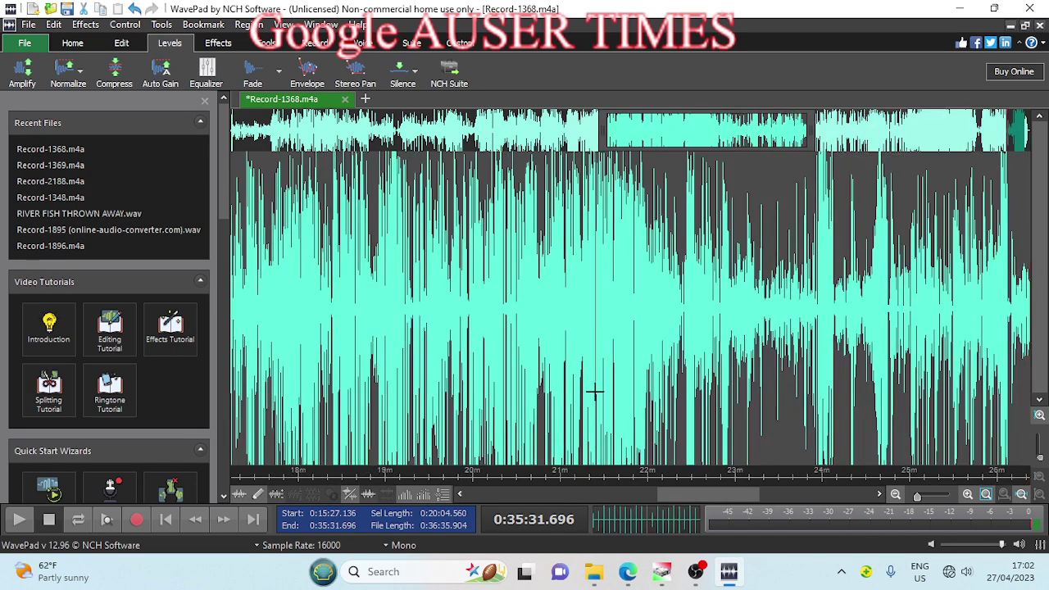
pyautogui.click(741, 283)
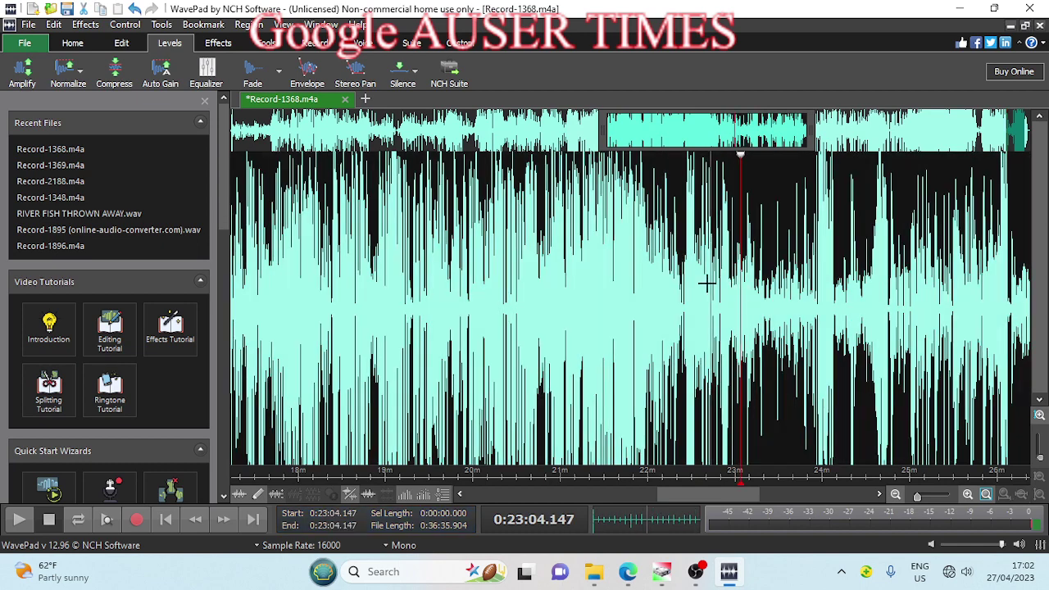
pyautogui.click(671, 282)
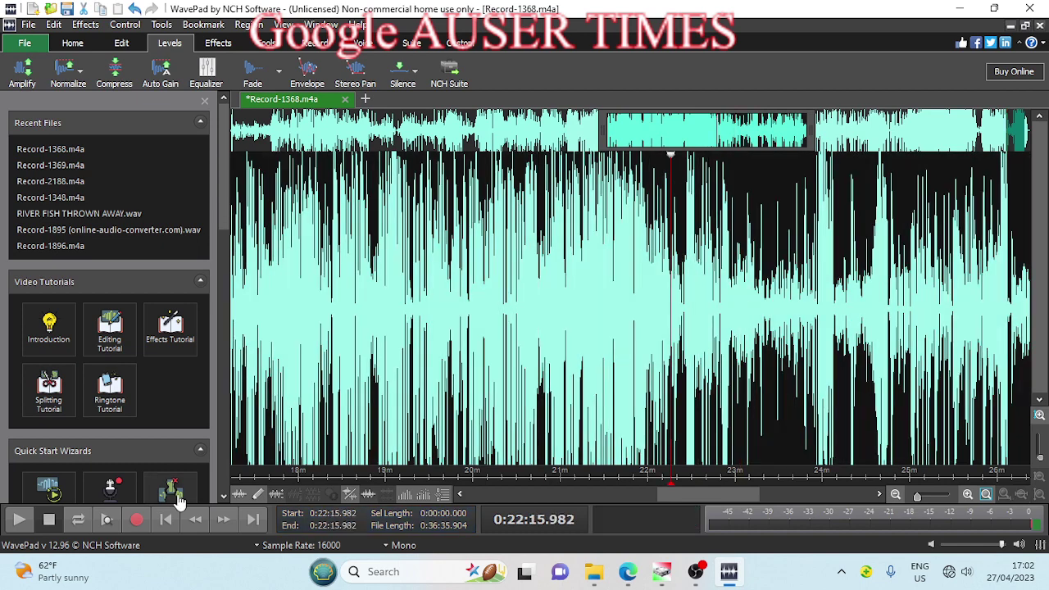
pyautogui.click(19, 519)
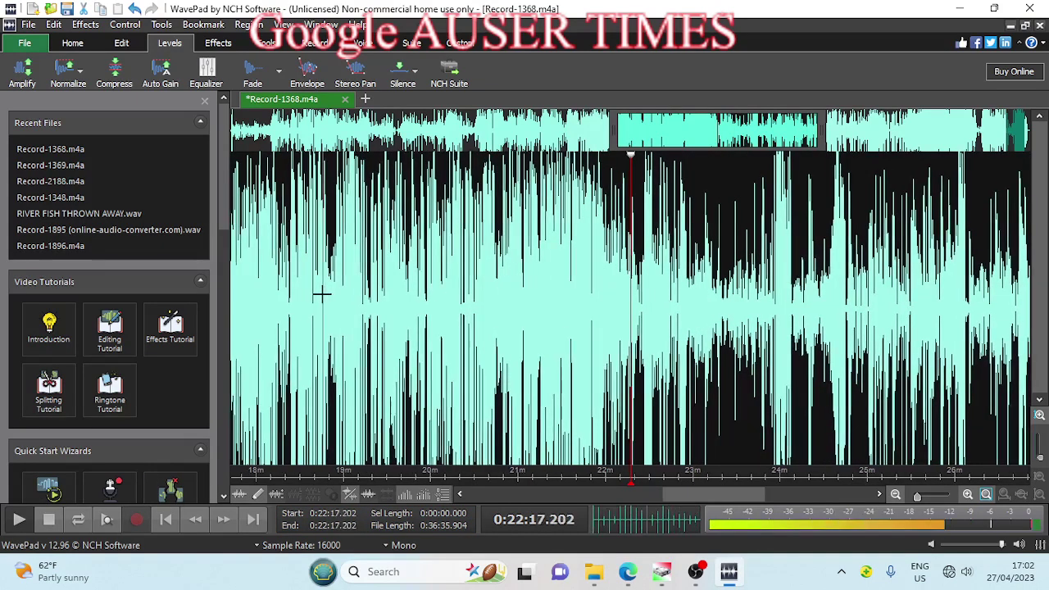
pyautogui.click(321, 294)
pyautogui.click(896, 494)
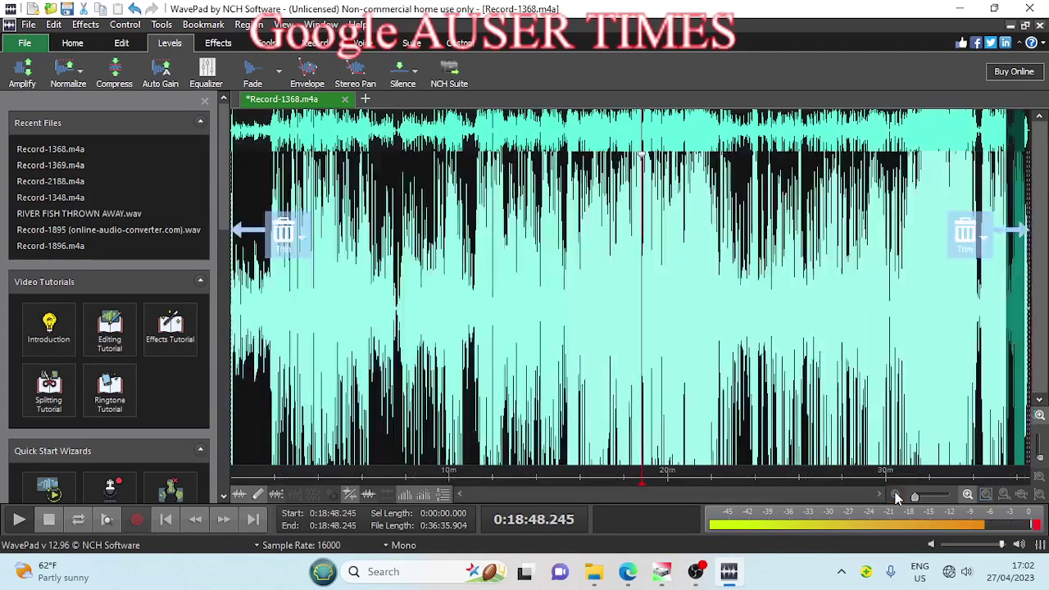
# Sample the playback near the recording's start, at about 21:58 and 21:23, and back at about 19:37
pyautogui.click(281, 304)
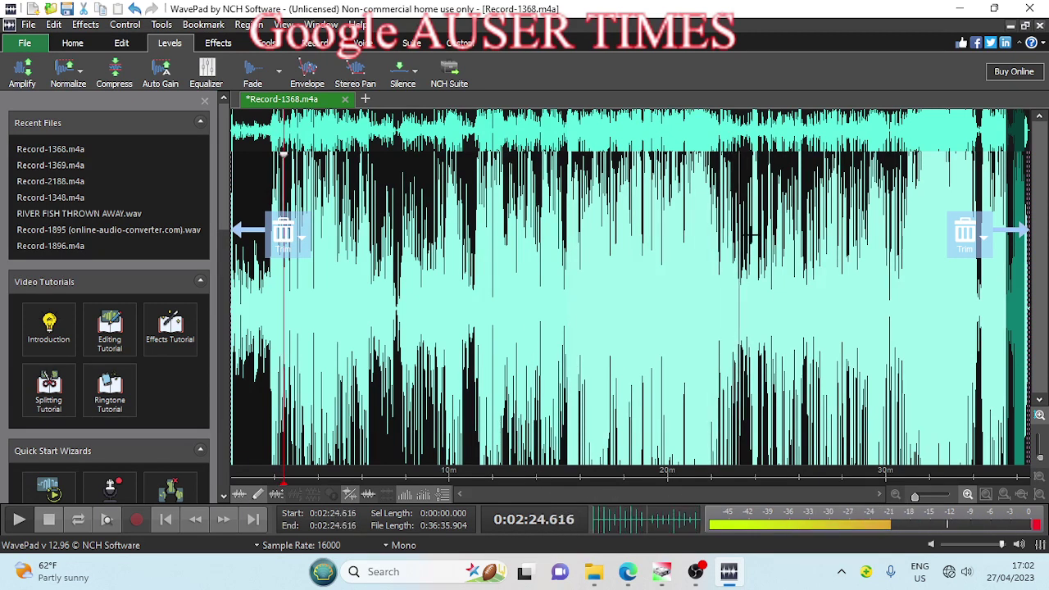
pyautogui.click(711, 229)
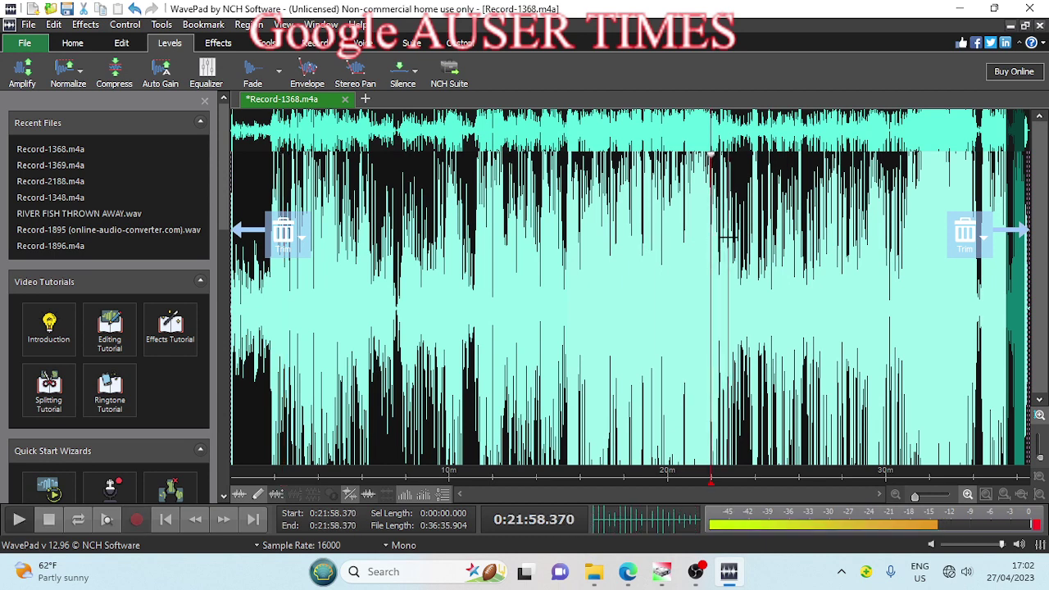
pyautogui.click(697, 237)
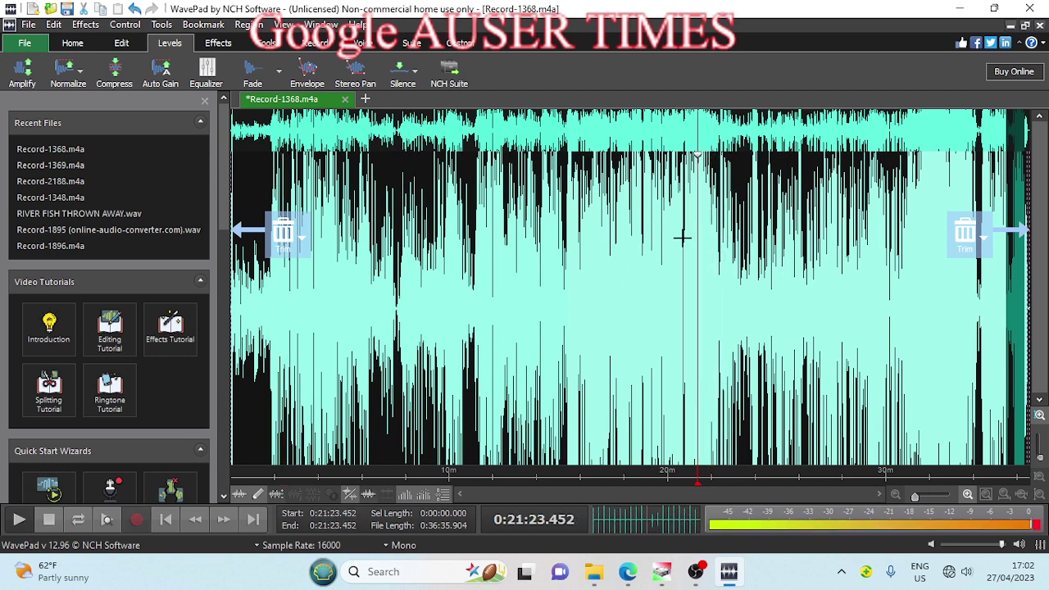
pyautogui.click(686, 238)
pyautogui.click(659, 238)
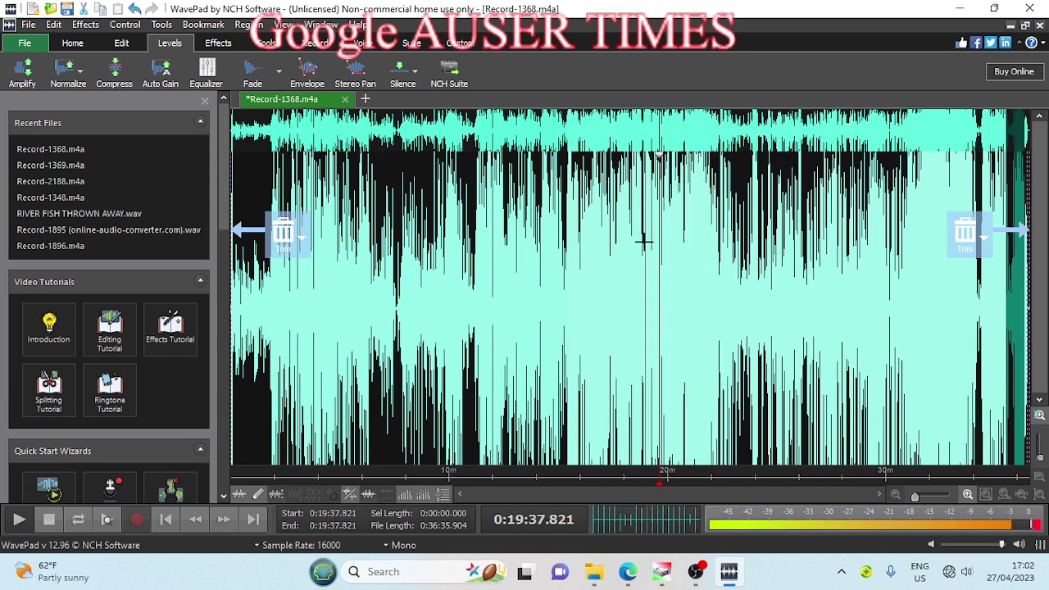
# Step the playback back through about 16:50 and 16:03 to about 15:10, just before the loudest section
pyautogui.click(644, 240)
pyautogui.click(622, 243)
pyautogui.click(599, 246)
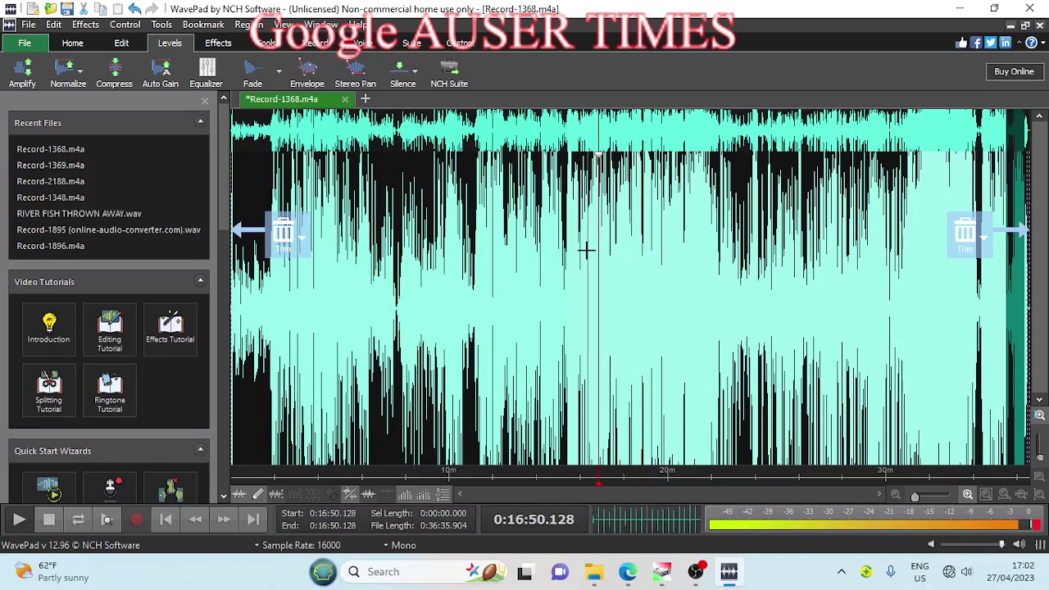
pyautogui.click(581, 260)
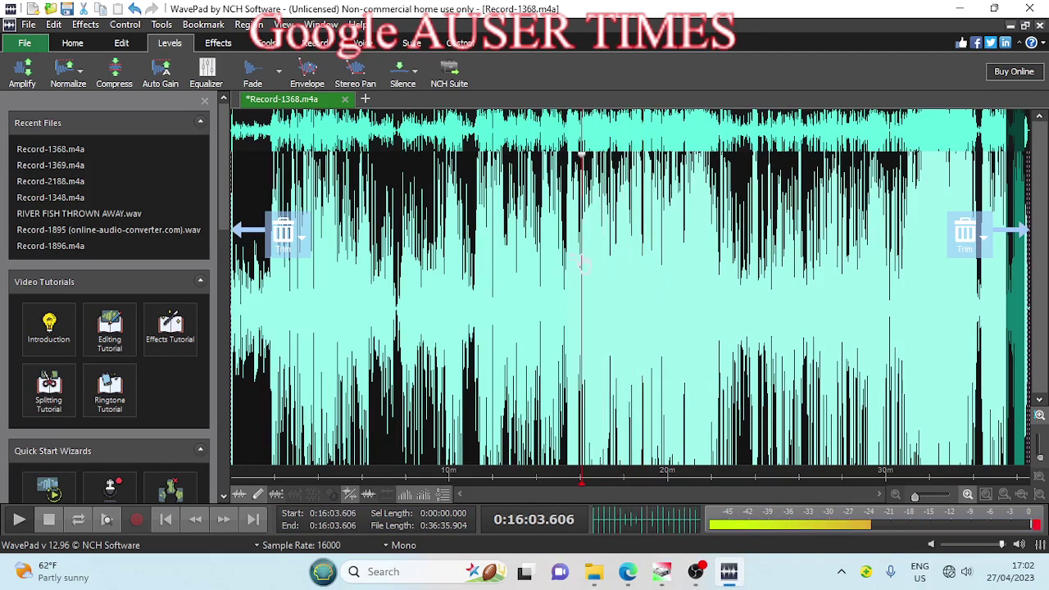
pyautogui.click(570, 254)
pyautogui.click(561, 271)
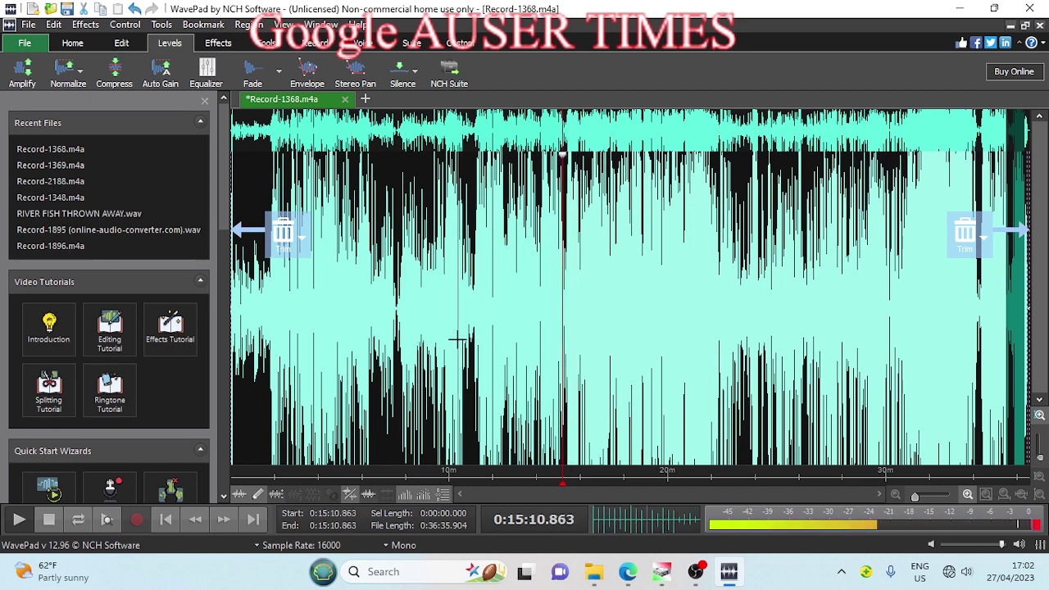
# Switch to the Google Maps Street View page in Edge and look around the road, orchard and old house
pyautogui.click(630, 576)
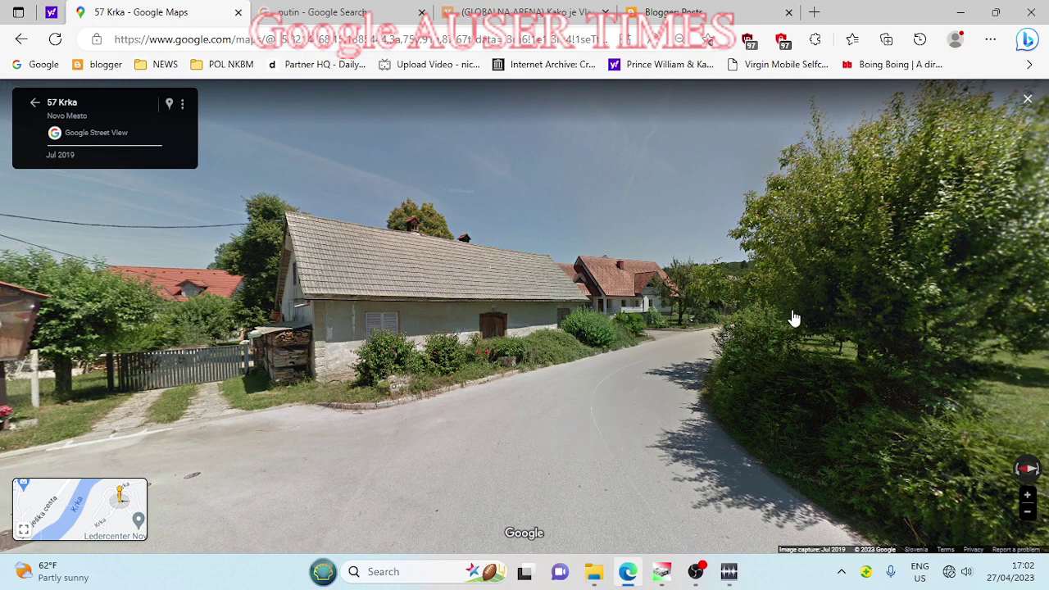
pyautogui.moveTo(829, 306); pyautogui.dragTo(441, 293)
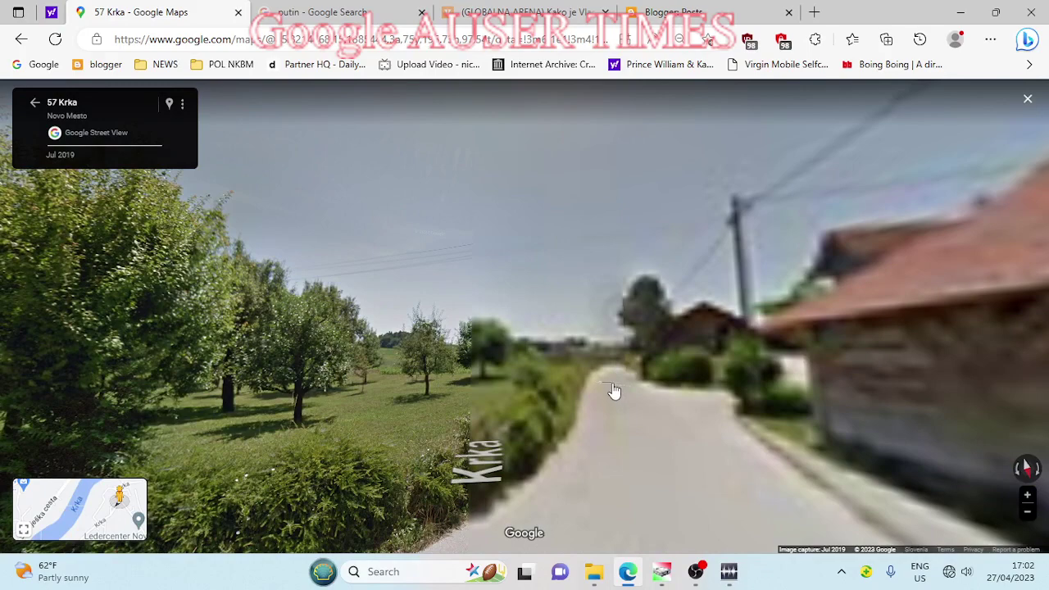
pyautogui.click(623, 395)
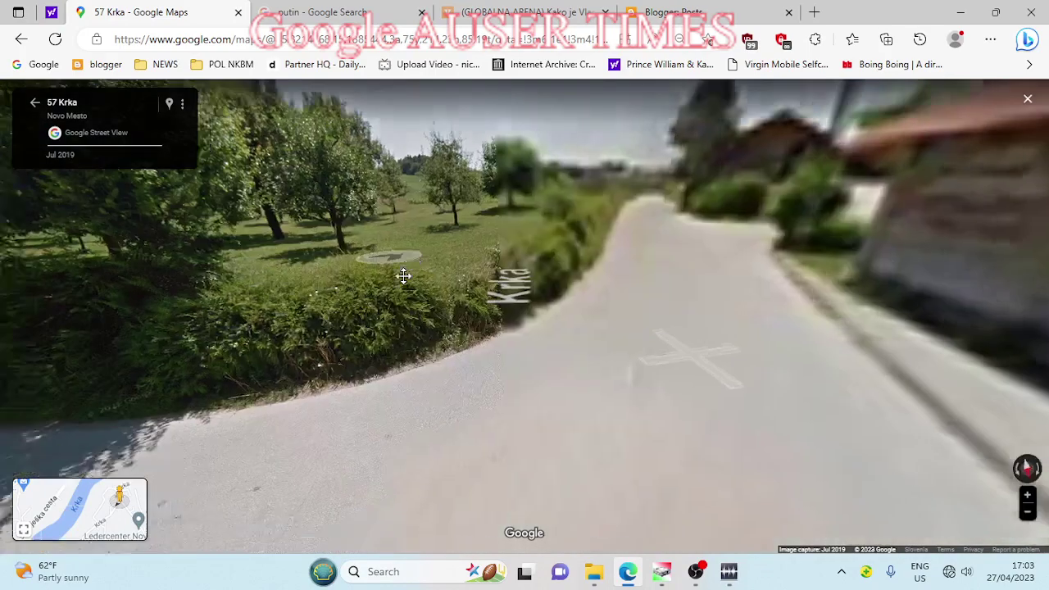
pyautogui.moveTo(403, 277); pyautogui.dragTo(662, 277)
pyautogui.click(479, 319)
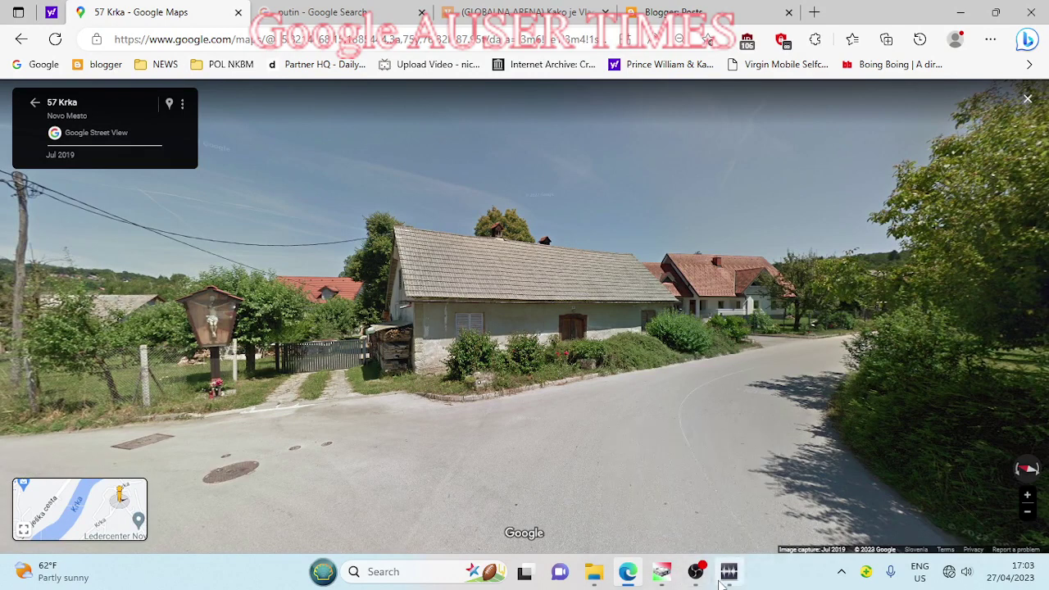
# Switch back to WavePad and replay the recording from about 15:10
pyautogui.moveTo(730, 578)
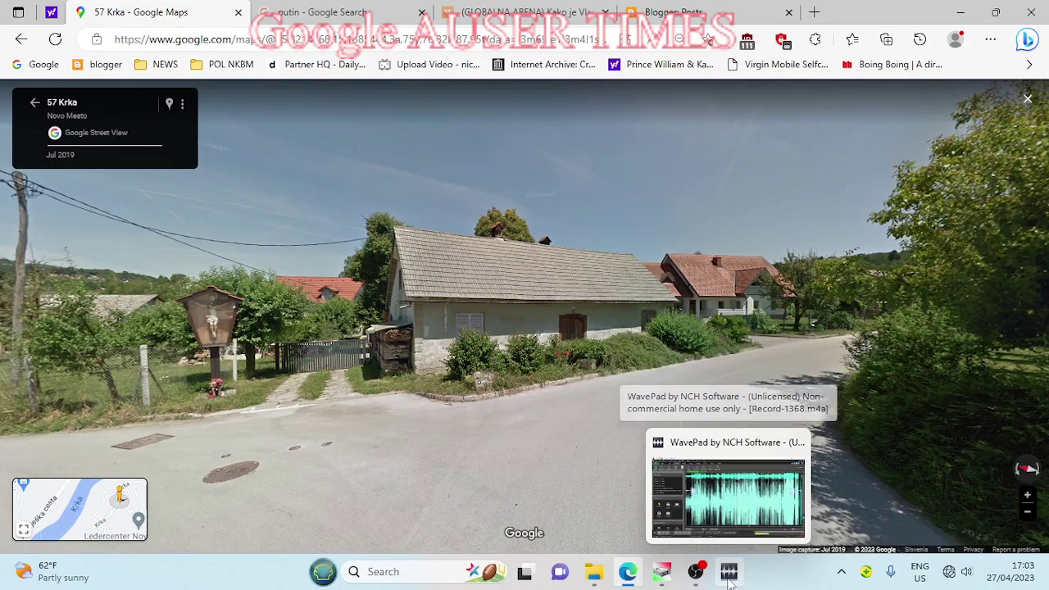
pyautogui.click(729, 579)
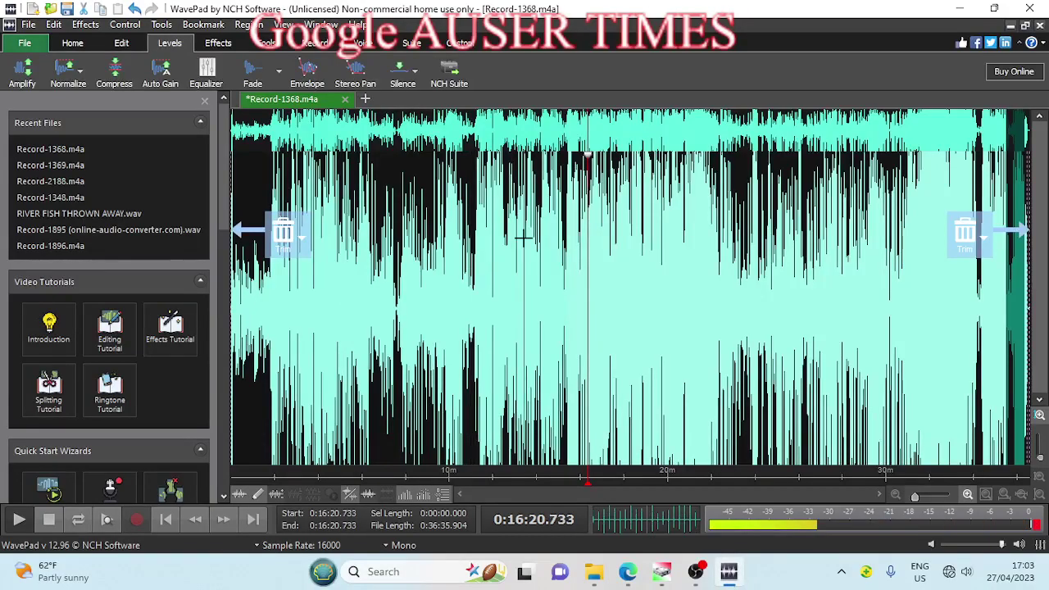
pyautogui.click(561, 224)
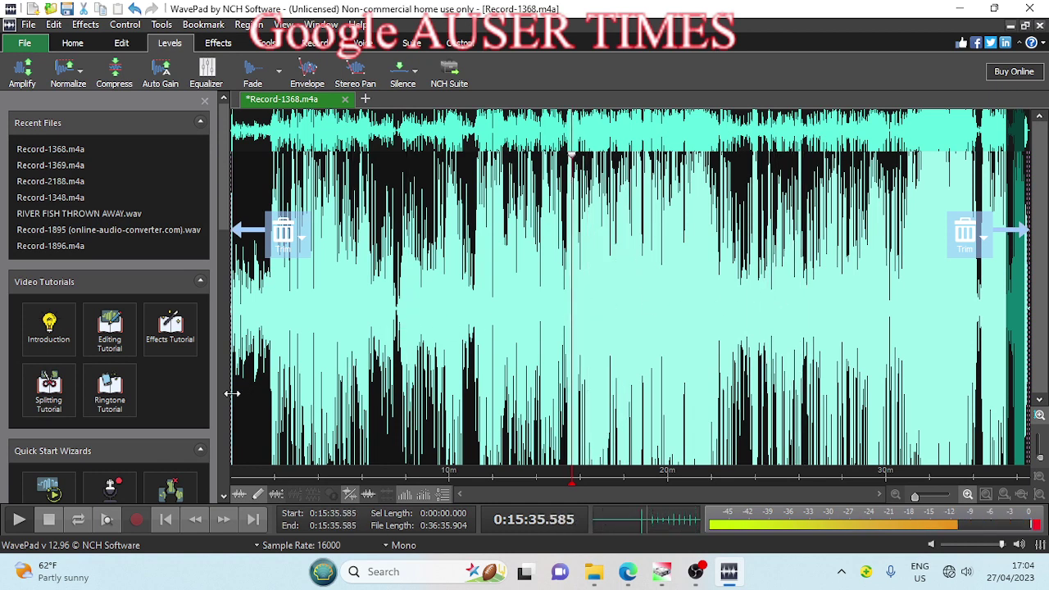
# Listen to the recording in short stretches, pausing at about 15:42, 15:48 and 15:52
pyautogui.click(42, 519)
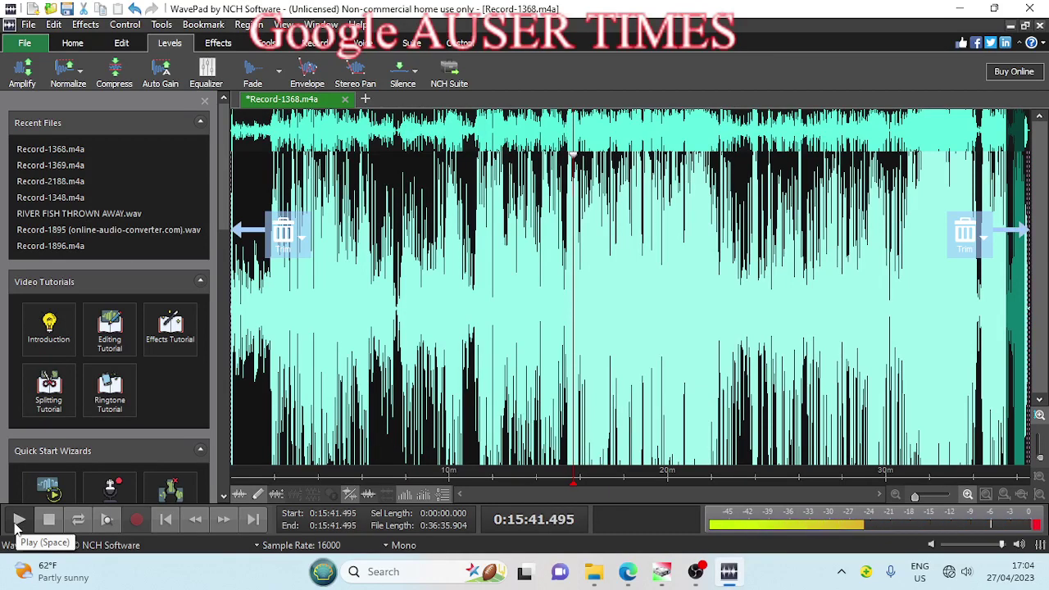
pyautogui.click(16, 525)
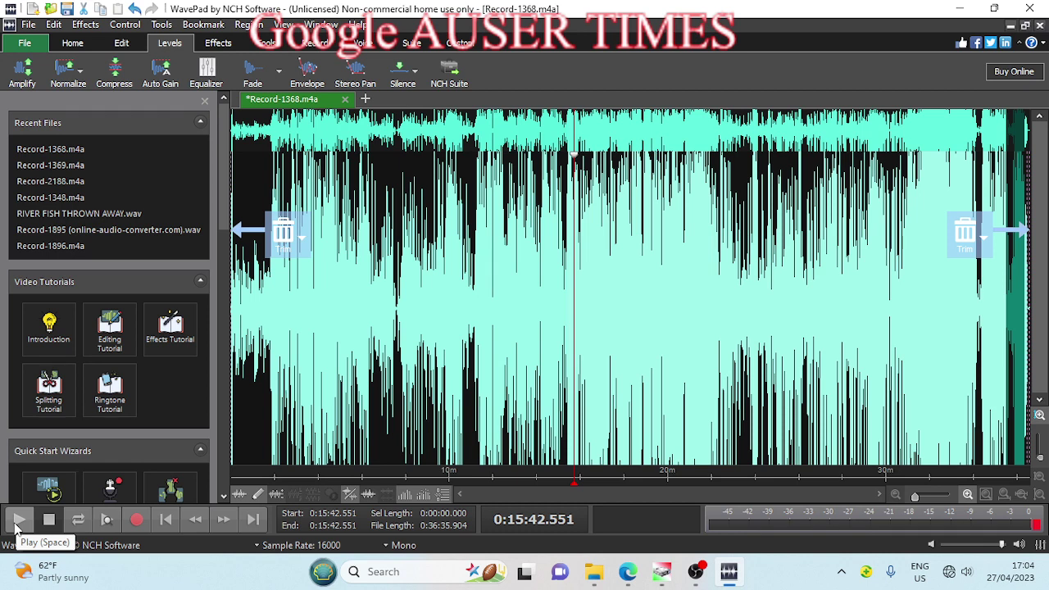
pyautogui.click(17, 526)
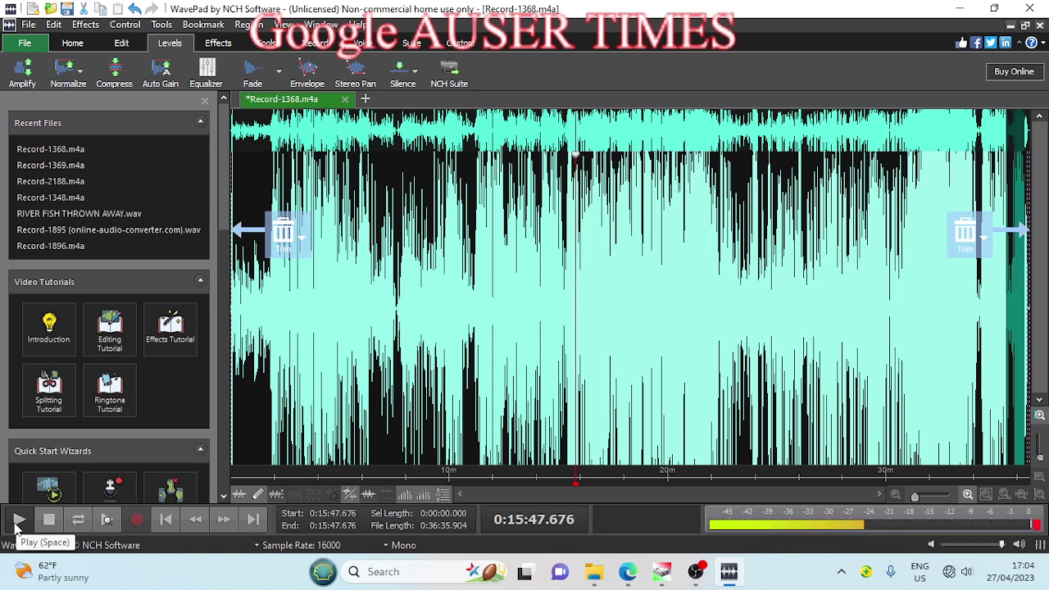
pyautogui.click(16, 526)
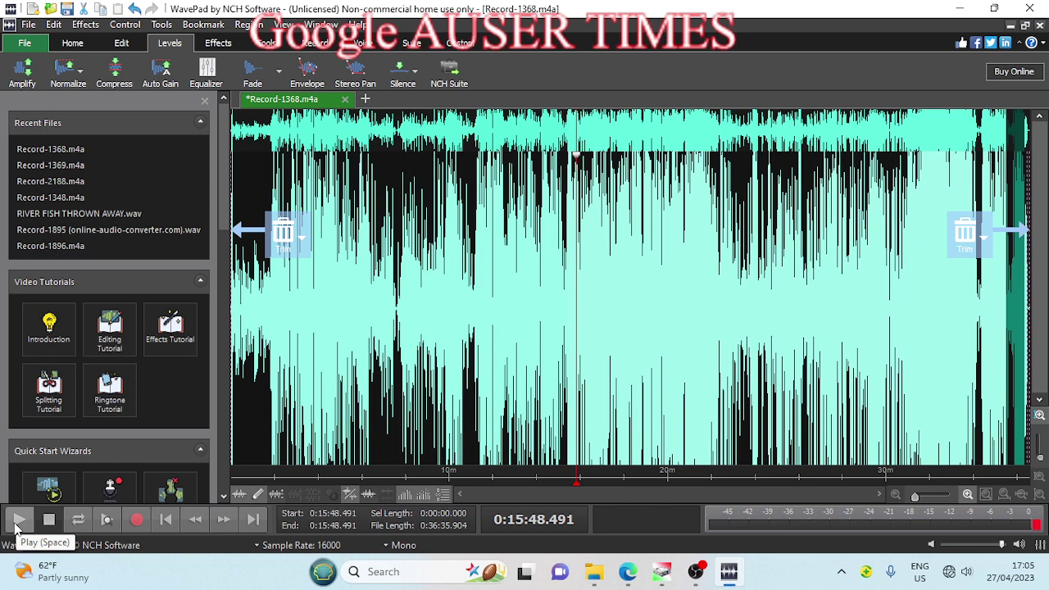
pyautogui.click(16, 522)
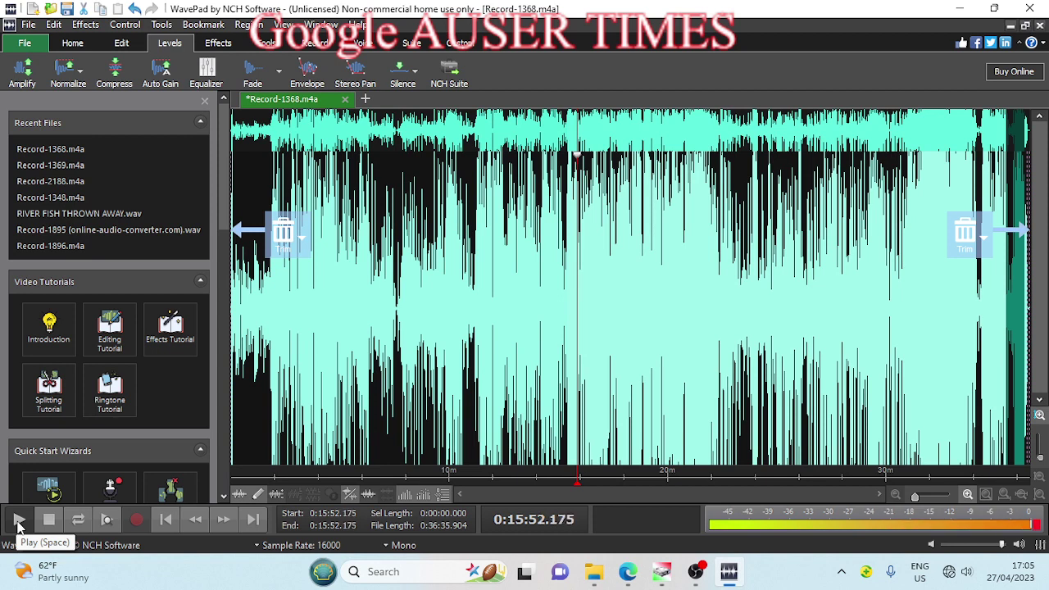
pyautogui.click(17, 522)
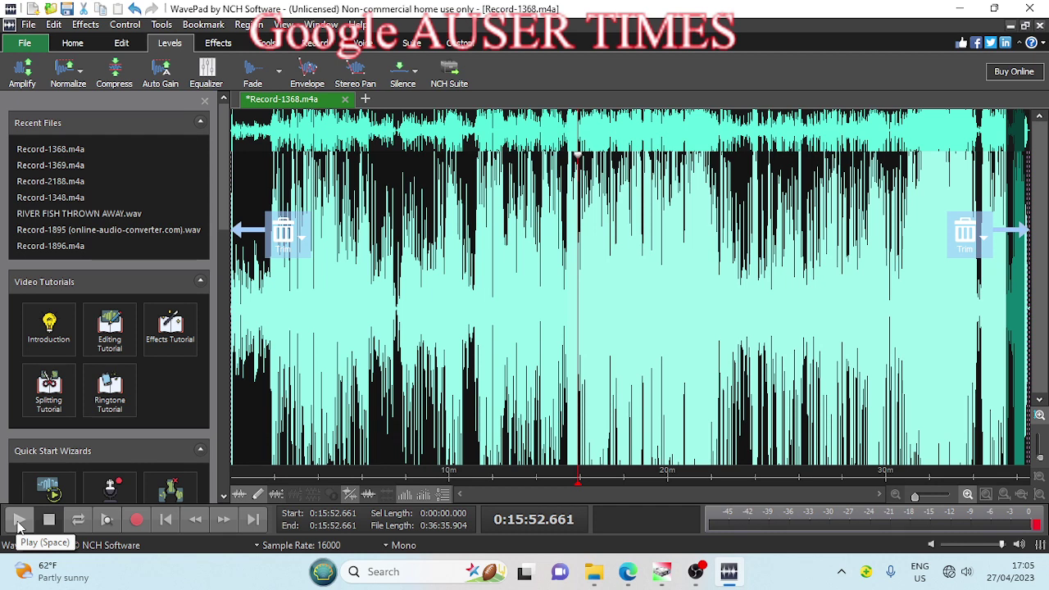
# Resume listening from about 15:52, pausing at about 16:05, 16:06 and shortly after 16:07, and continue playback
pyautogui.click(18, 521)
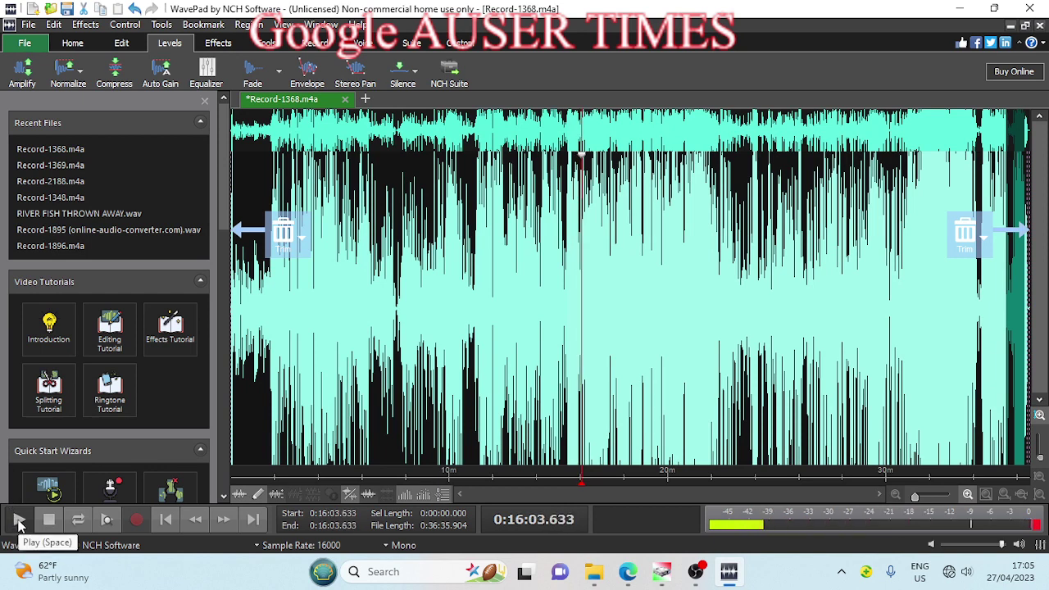
pyautogui.click(20, 524)
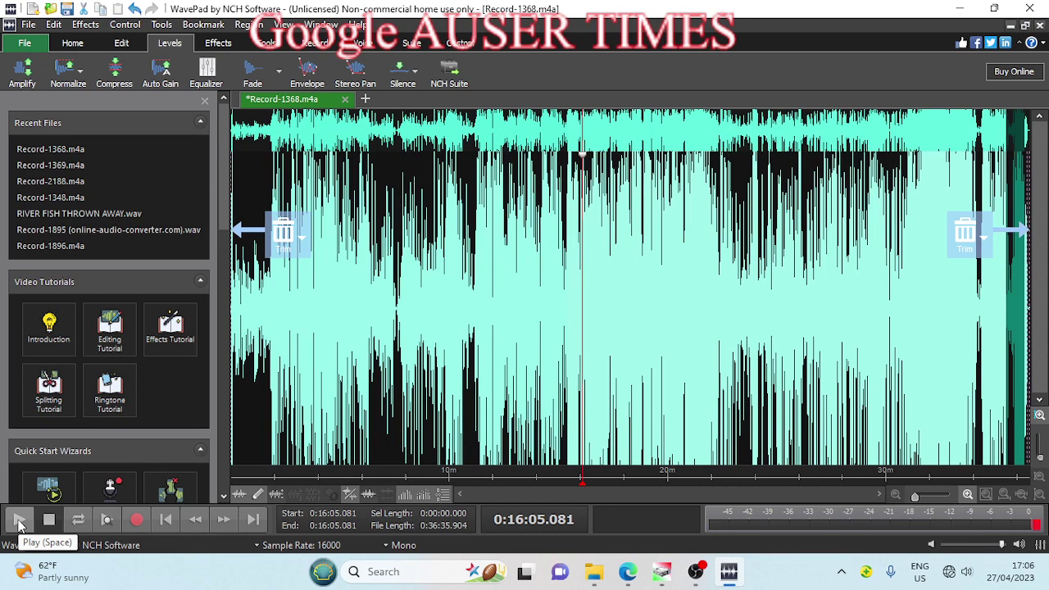
pyautogui.click(20, 523)
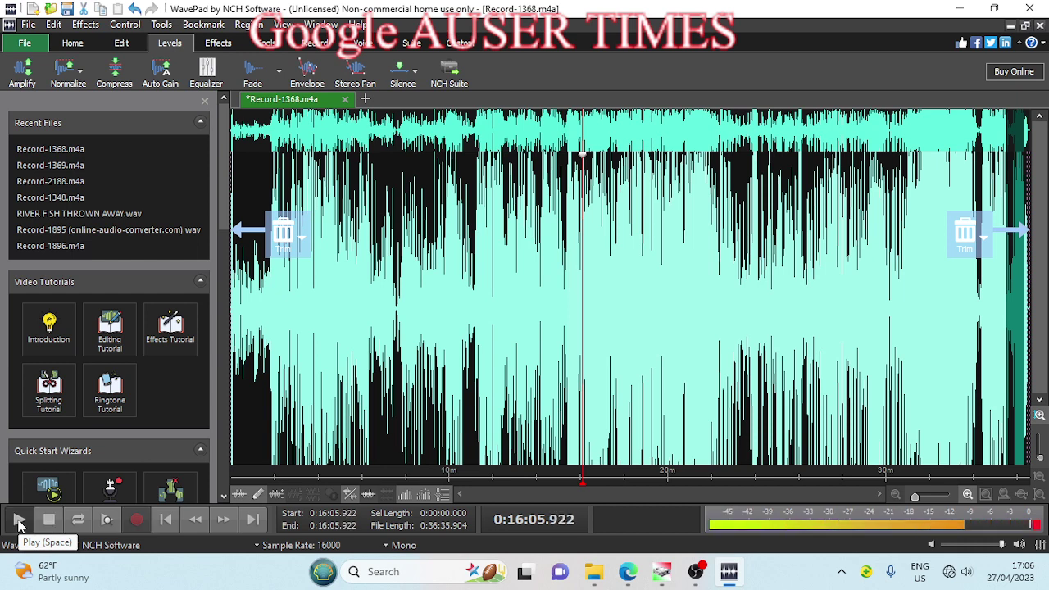
pyautogui.click(20, 522)
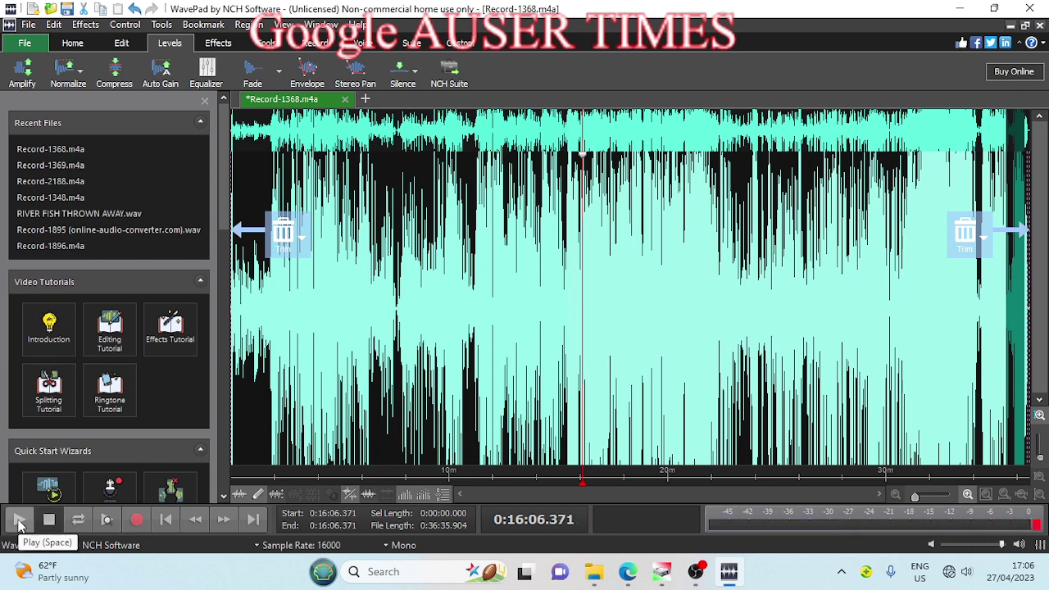
pyautogui.click(20, 523)
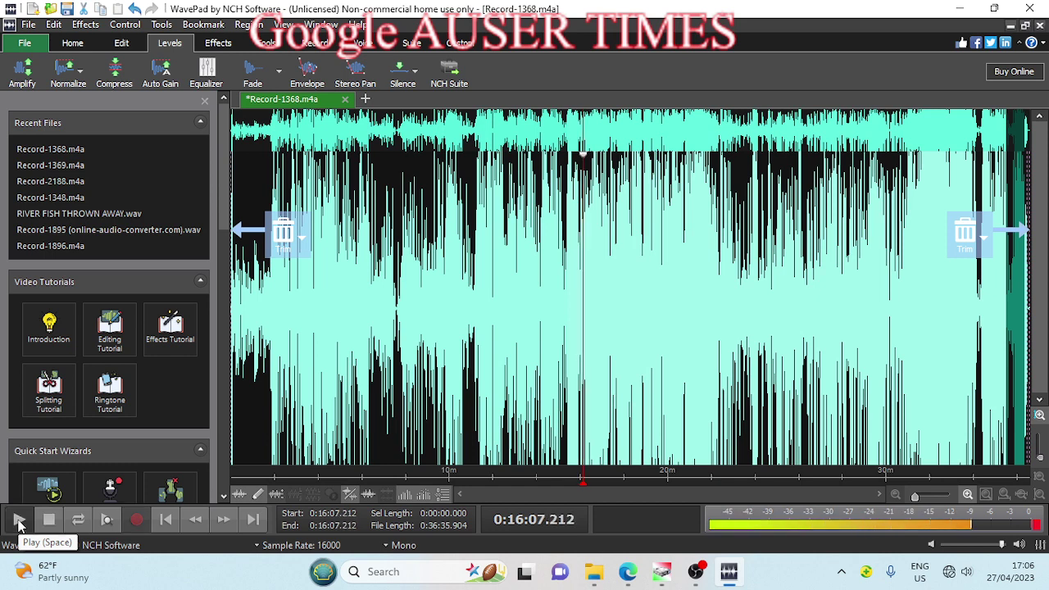
pyautogui.click(19, 523)
pyautogui.click(19, 523)
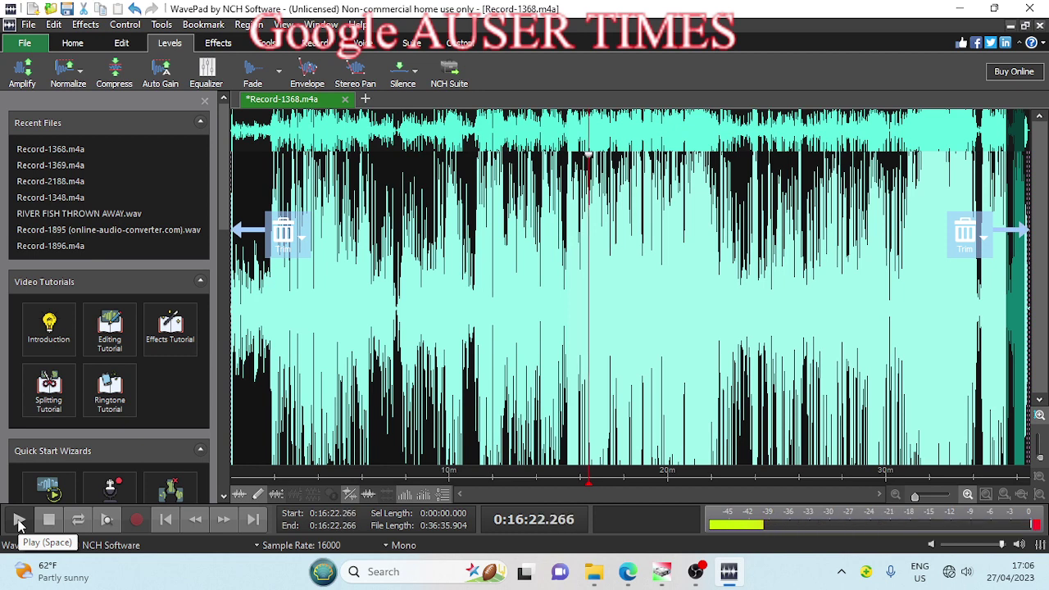
# Skip the playback back to about 15:00 and switch to the Street View page in Edge
pyautogui.click(37, 564)
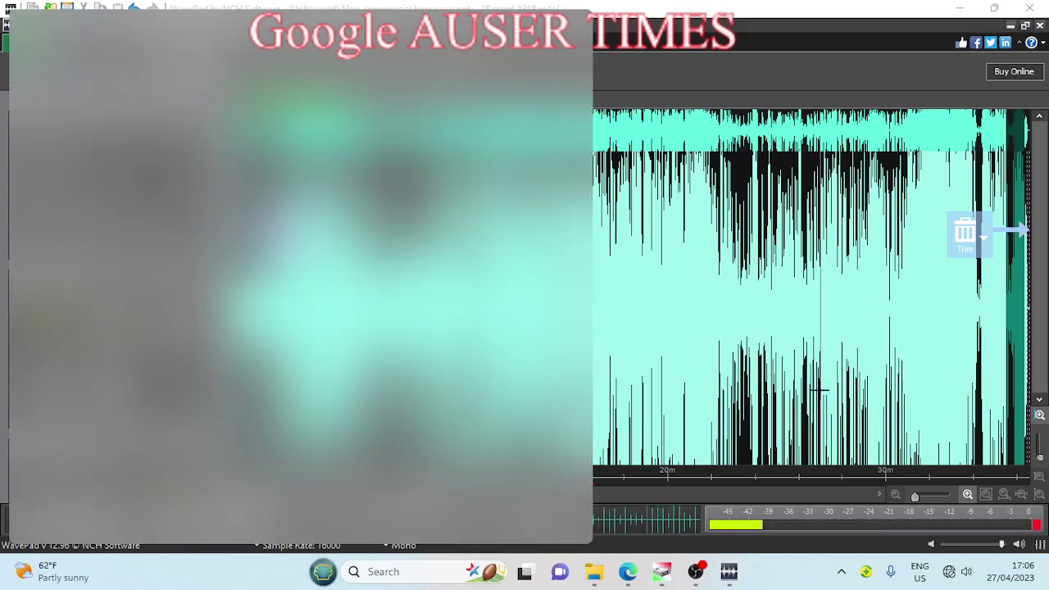
pyautogui.click(804, 18)
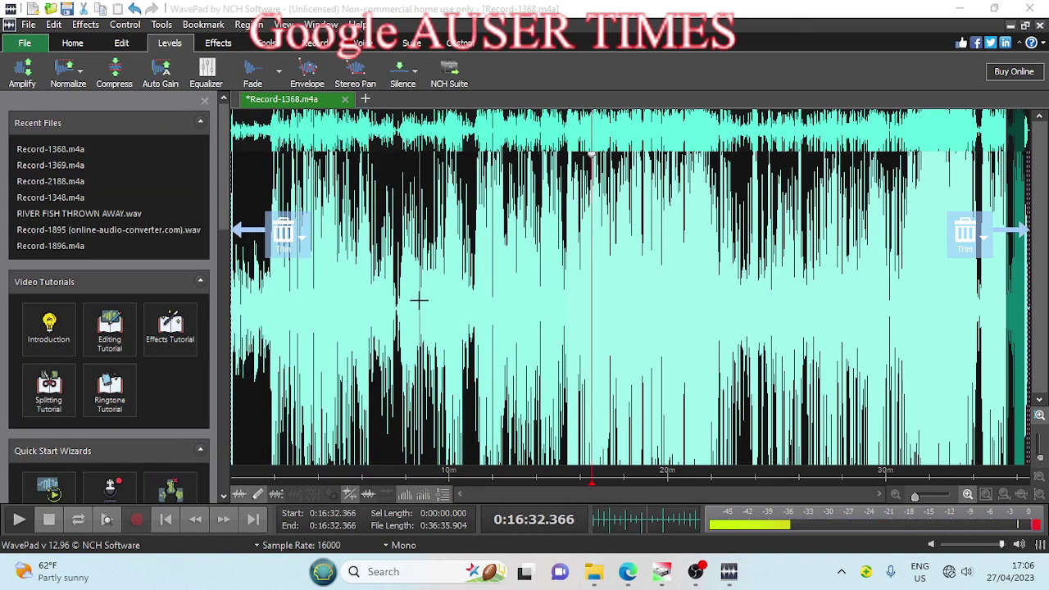
pyautogui.click(558, 280)
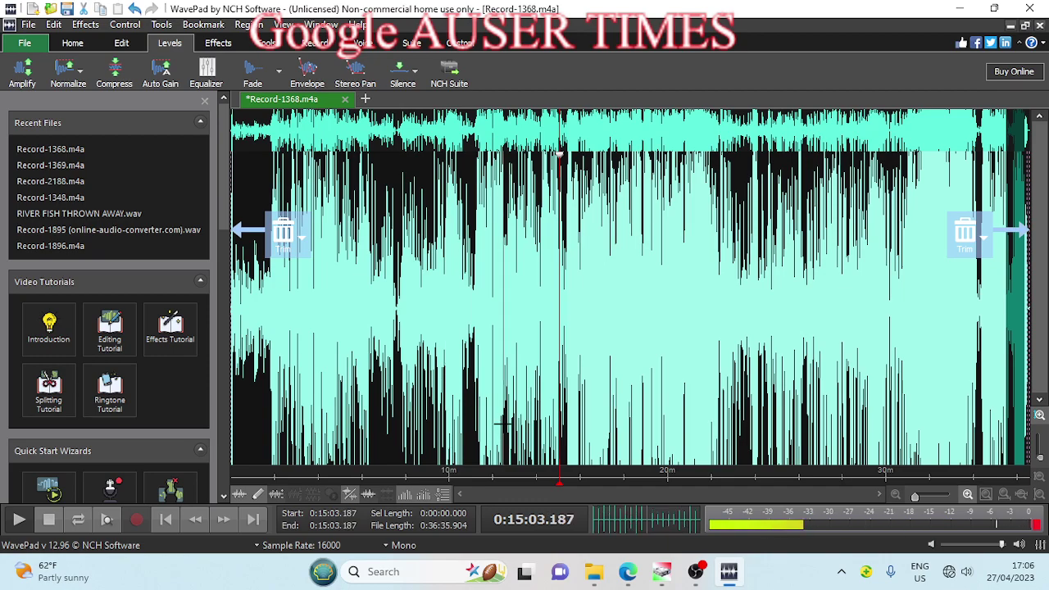
pyautogui.click(631, 568)
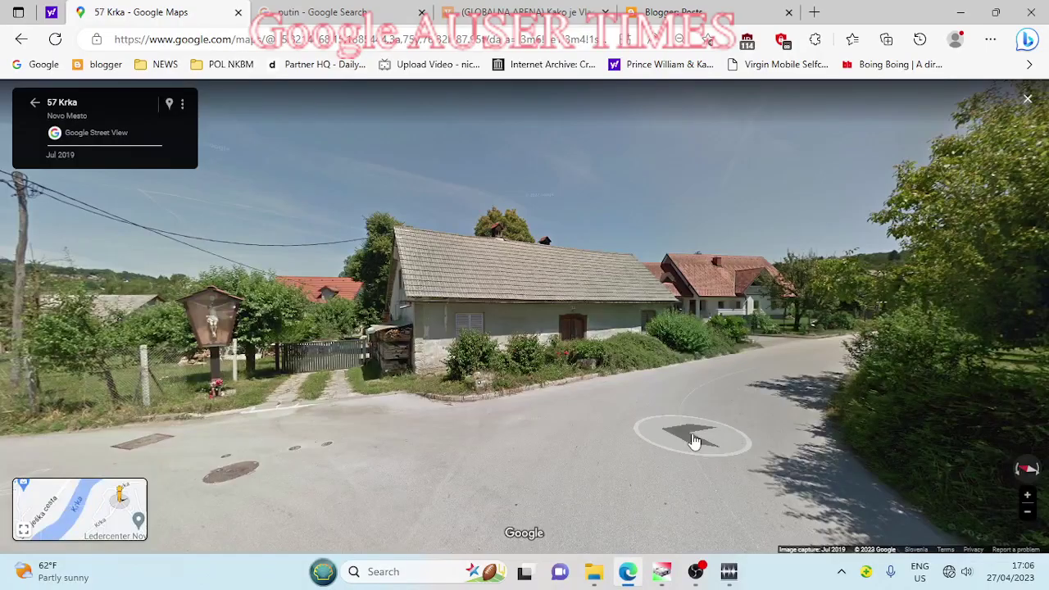